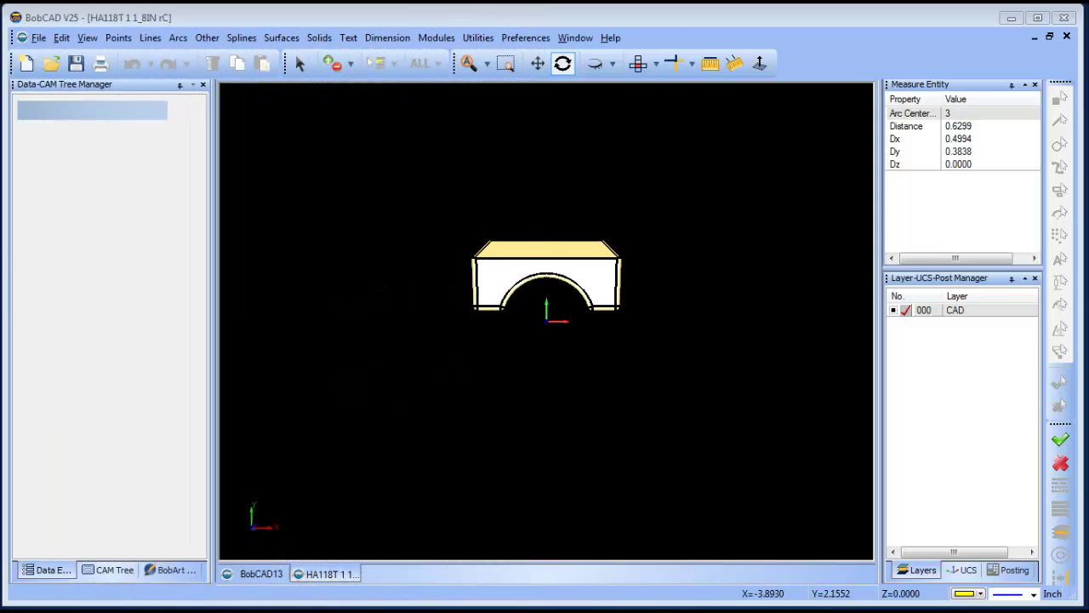
Step: Rotate the solid block 90 degrees about the X axis using the entered origin 0, 0, 0
mouse_move(572, 334)
left_mouse_down()
mouse_move(586, 287)
mouse_move(591, 340)
mouse_move(574, 333)
left_mouse_up()
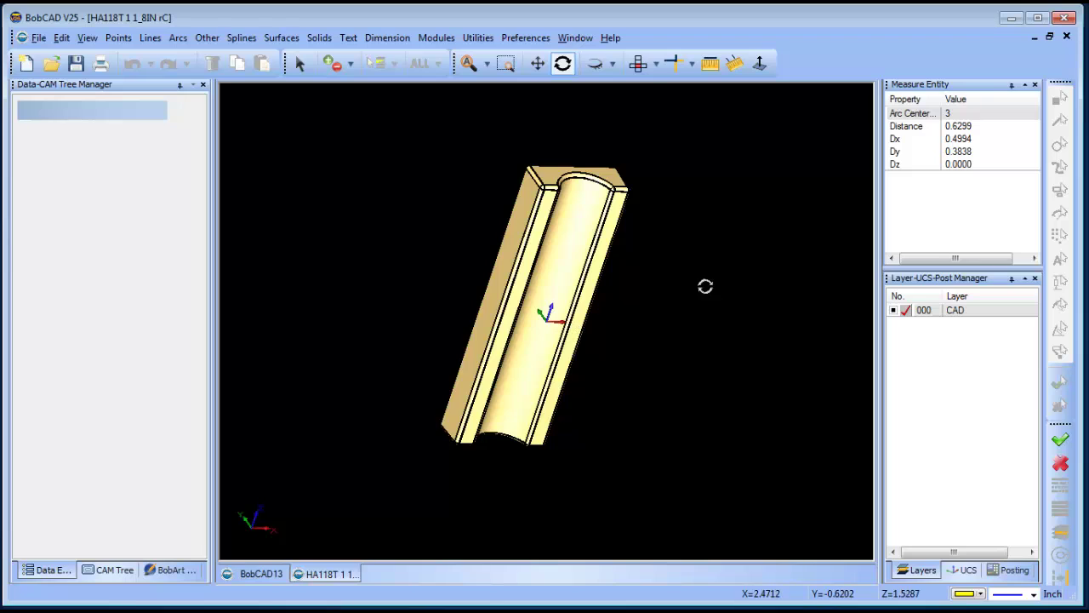
left_click(638, 63)
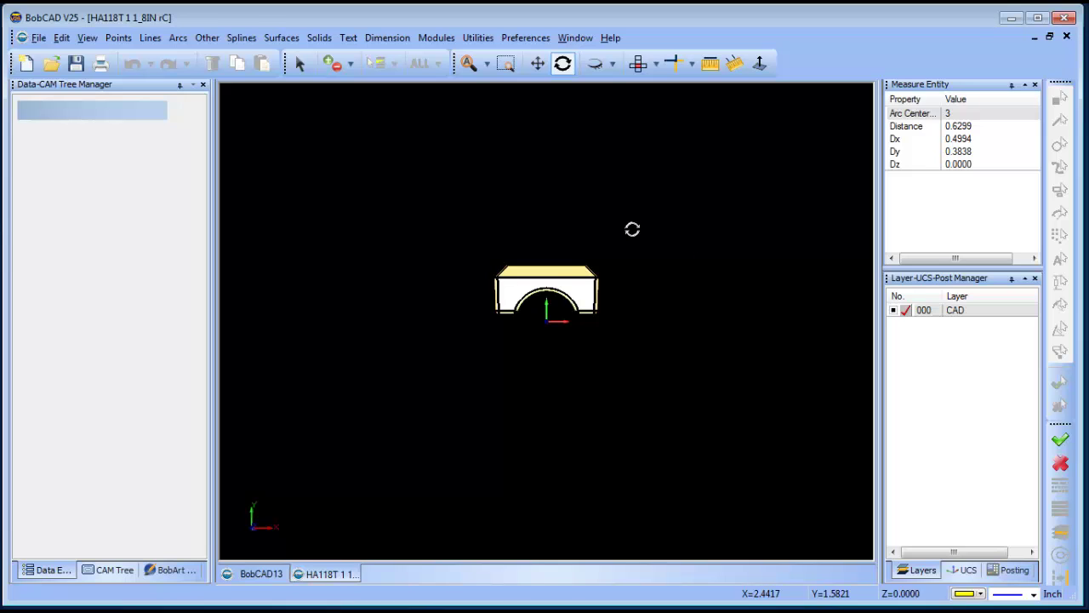
left_click(477, 38)
left_click(502, 70)
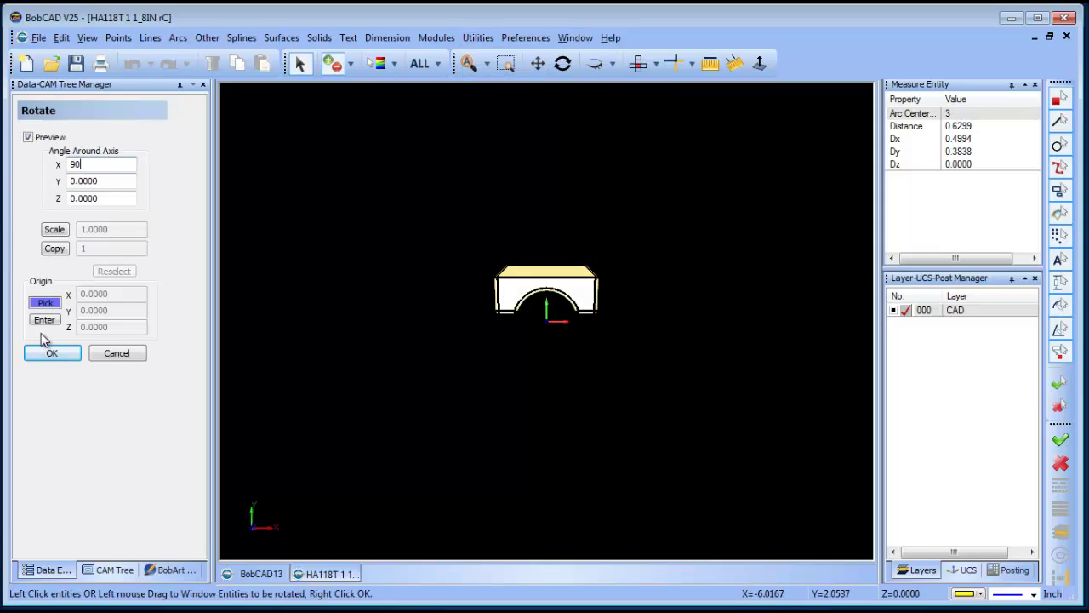
type("90")
left_click(543, 288)
right_click(436, 210)
left_click(459, 215)
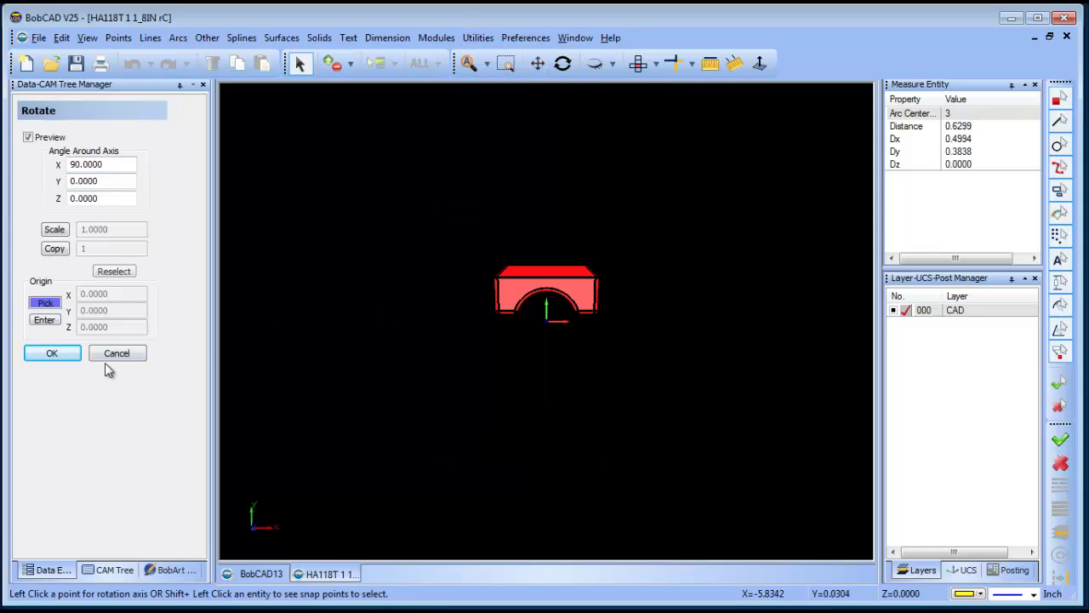
left_click(49, 356)
left_click(44, 319)
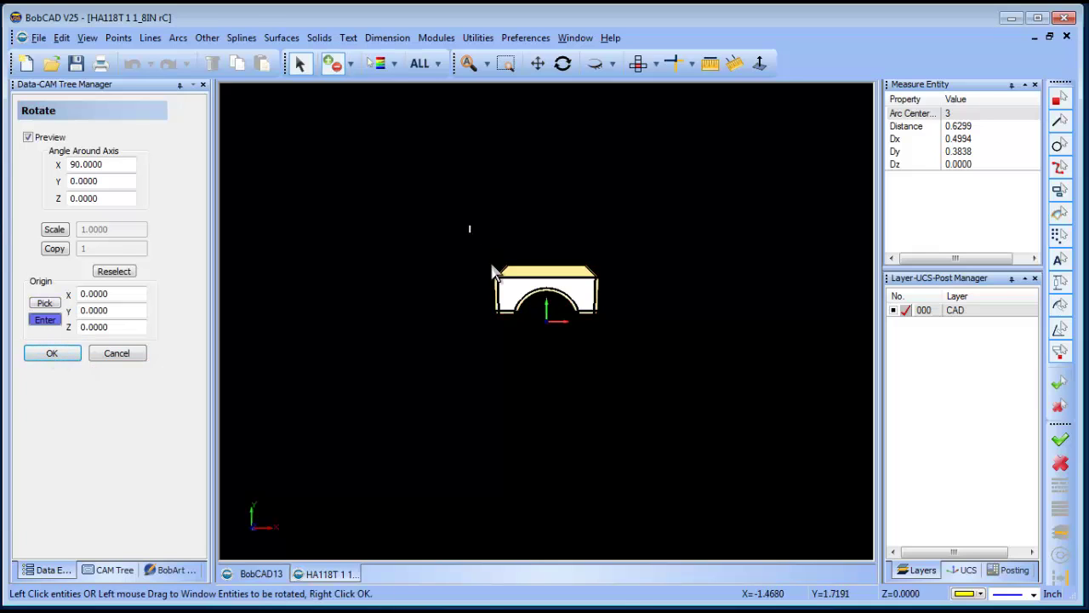
left_click(549, 285)
right_click(676, 291)
left_click(723, 303)
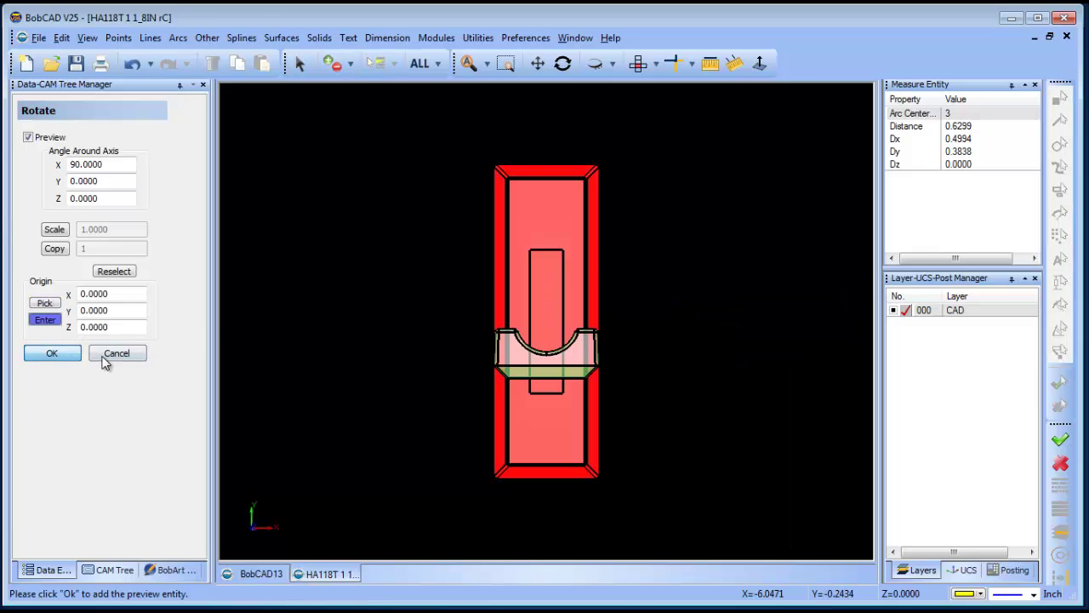
left_click(105, 356)
right_click(389, 170)
left_click(438, 194)
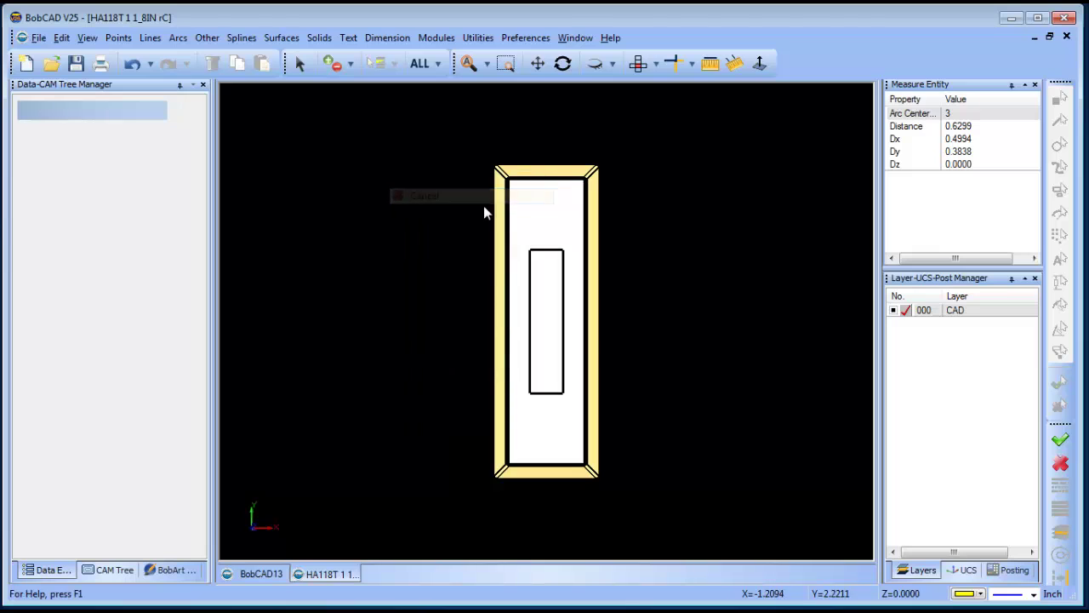
Step: Rotate the block 90 degrees about the Z axis with the X angle set to 0, around the origin 0, 0, 0
left_click(478, 37)
left_click(499, 70)
double_click(113, 165)
type("0")
key("Tab")
key("Tab")
left_click(516, 245)
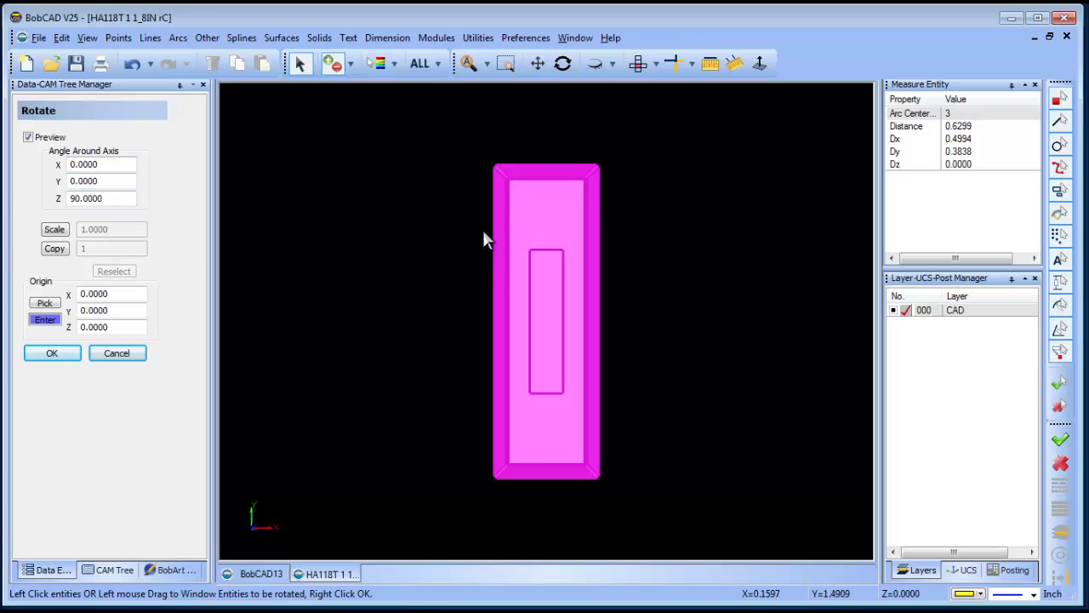
right_click(370, 206)
left_click(398, 218)
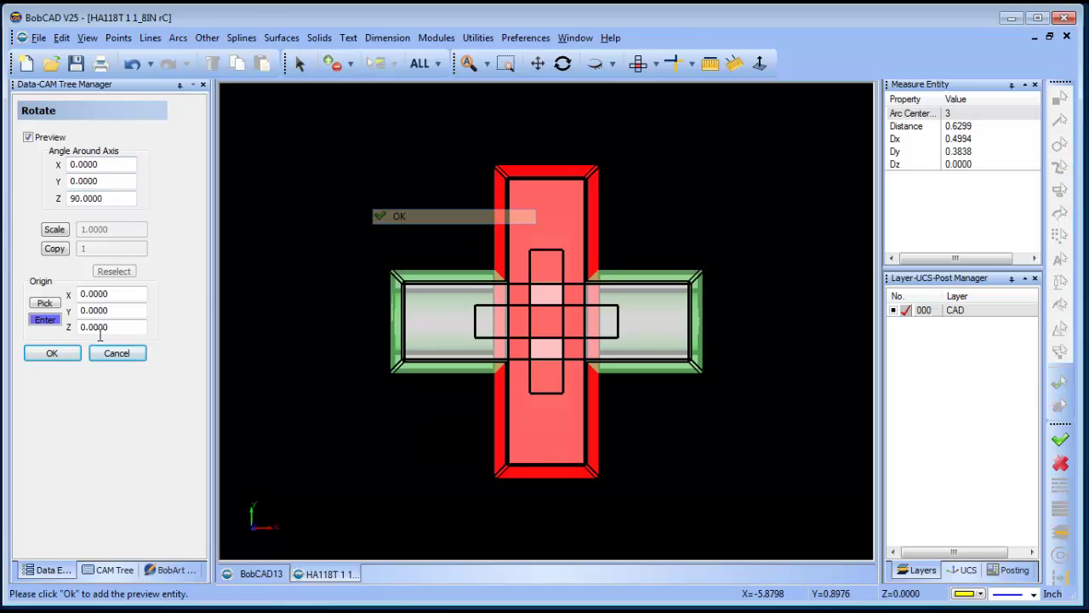
left_click(52, 354)
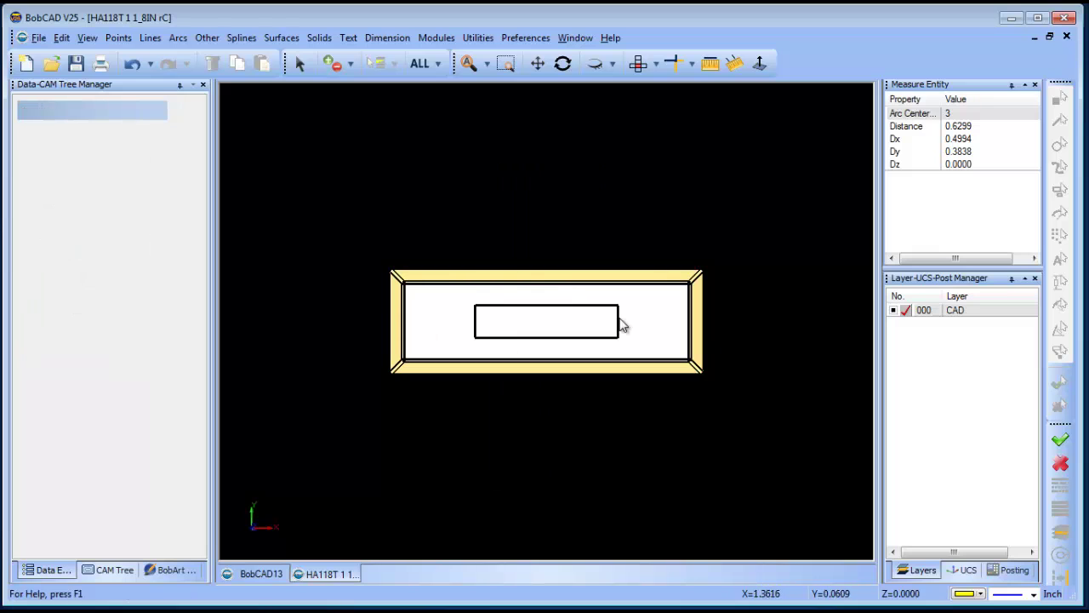
Step: Examine the rotated block in 3D and check whether it picks as a single solid body
left_click(562, 63)
left_click_drag(607, 395, 566, 345)
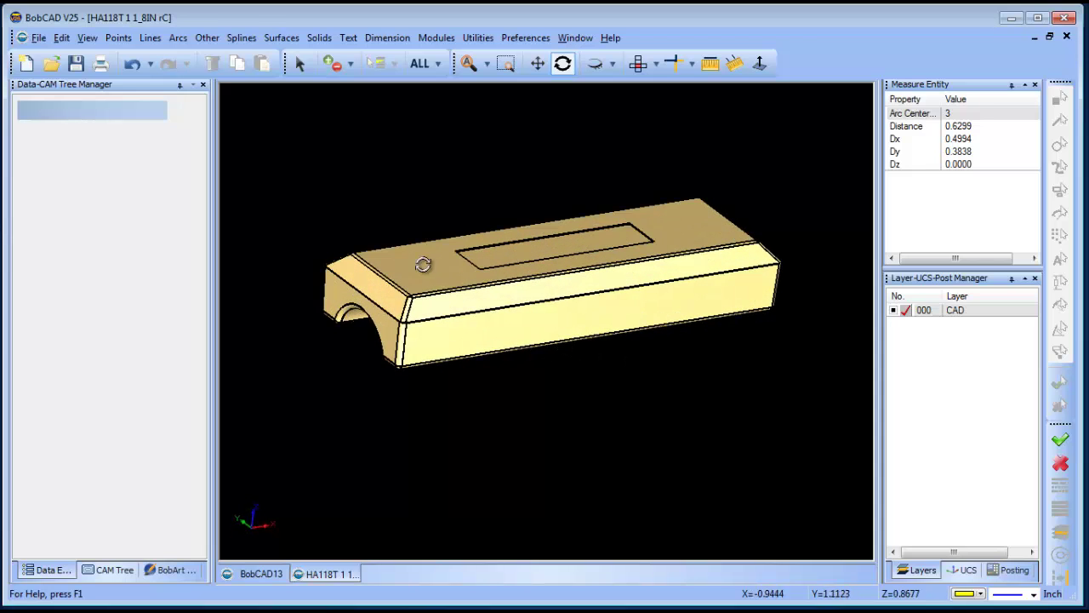
left_click(299, 63)
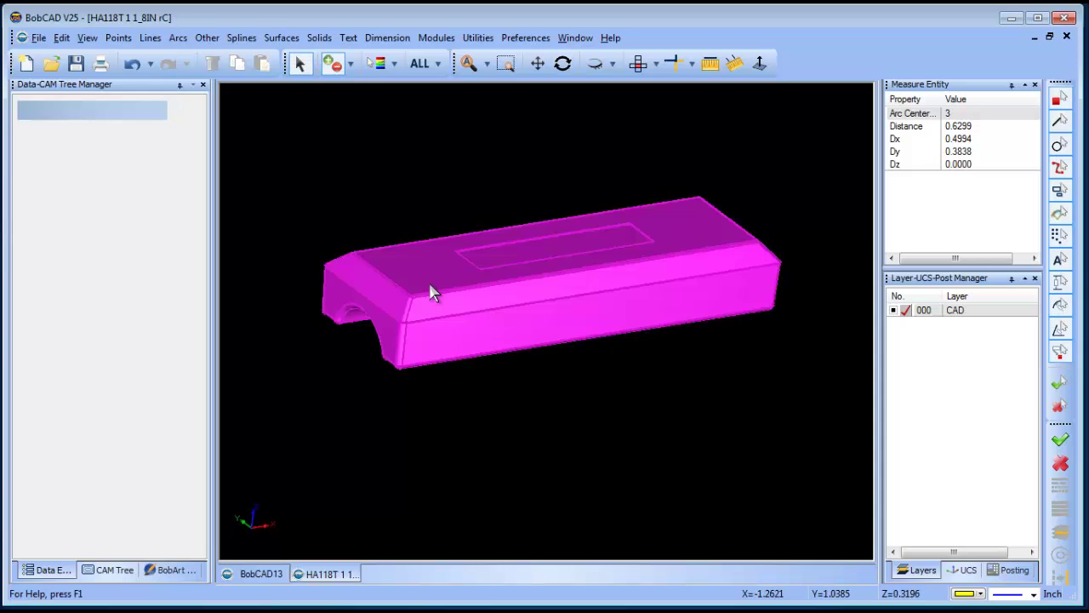
right_click(349, 160)
left_click(412, 179)
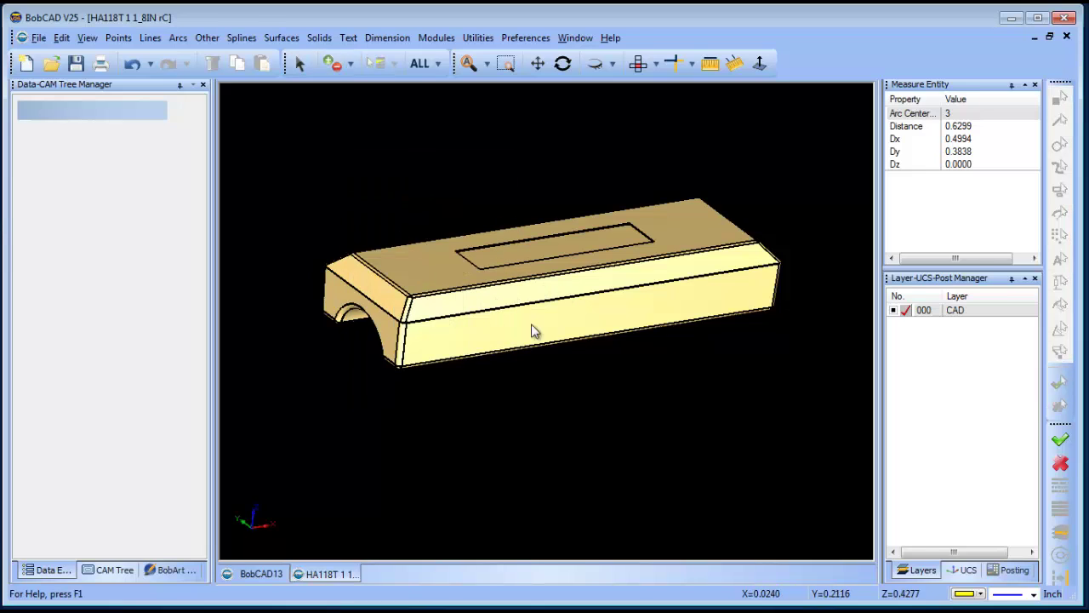
left_click(562, 63)
left_click_drag(606, 230, 604, 274)
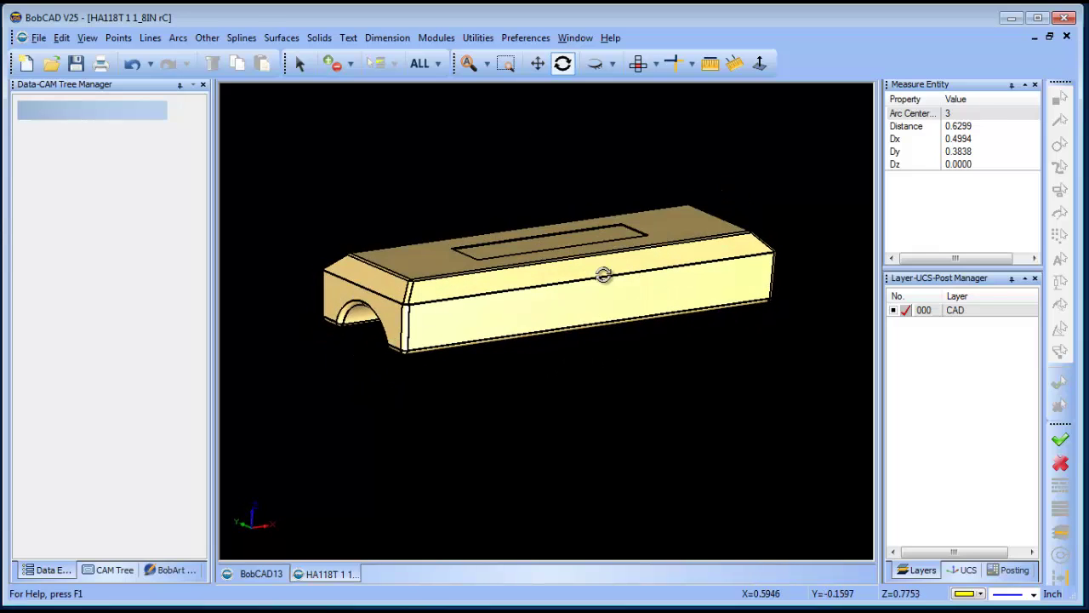
left_click_drag(584, 318, 573, 333)
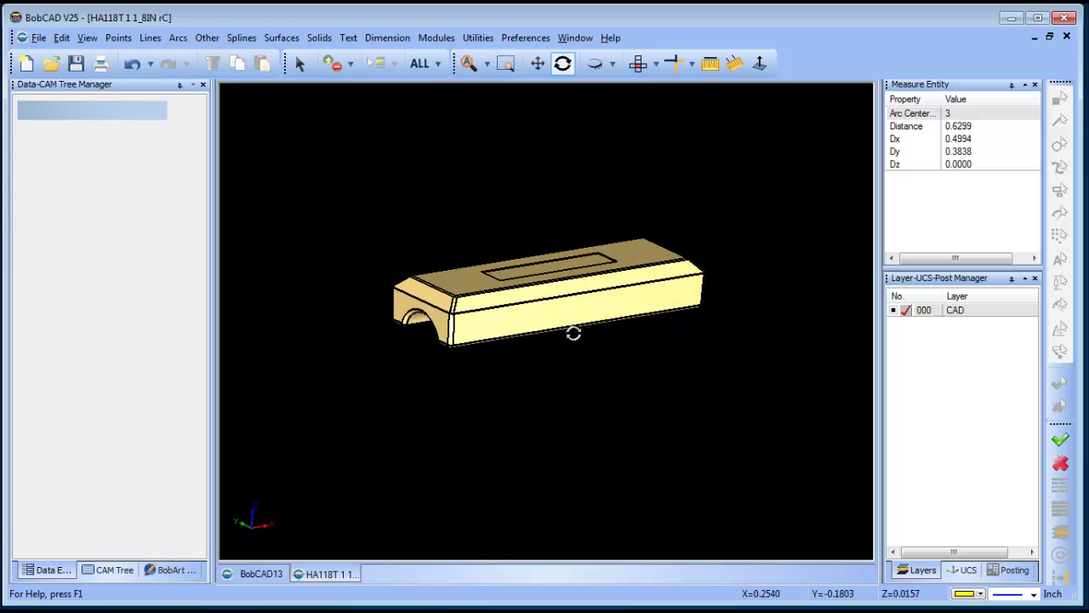
Step: Unstitch the solid block into separate surfaces and dismiss the resulting message
left_click(478, 38)
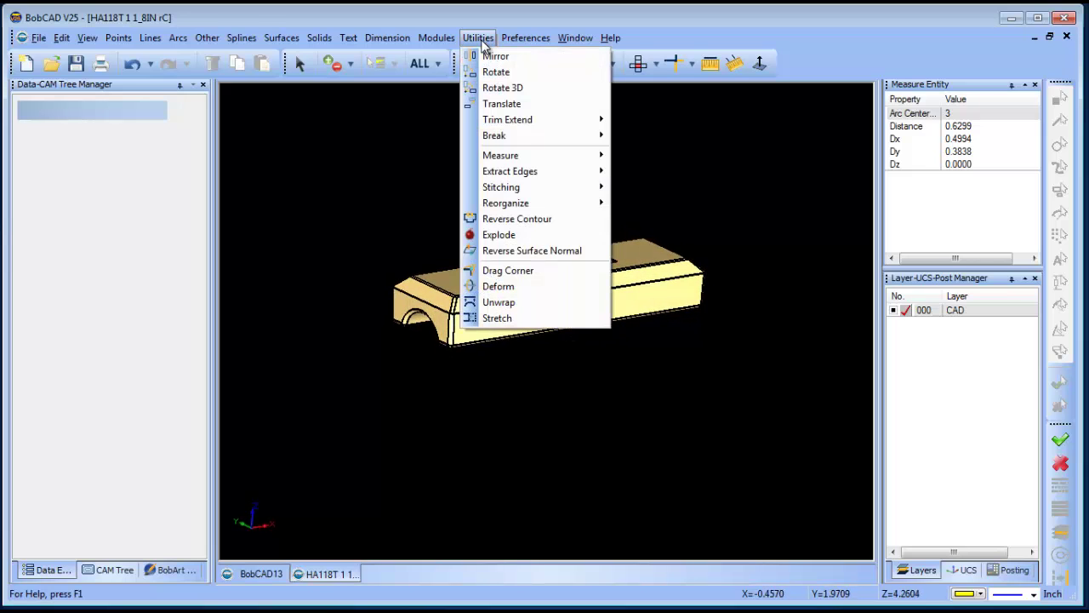
mouse_move(579, 189)
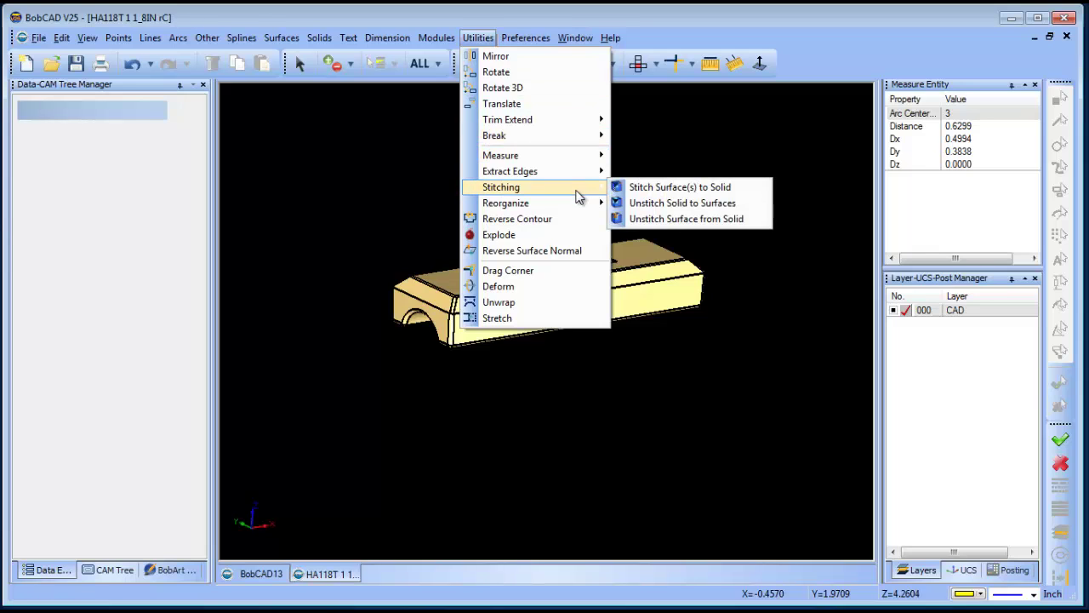
left_click(696, 206)
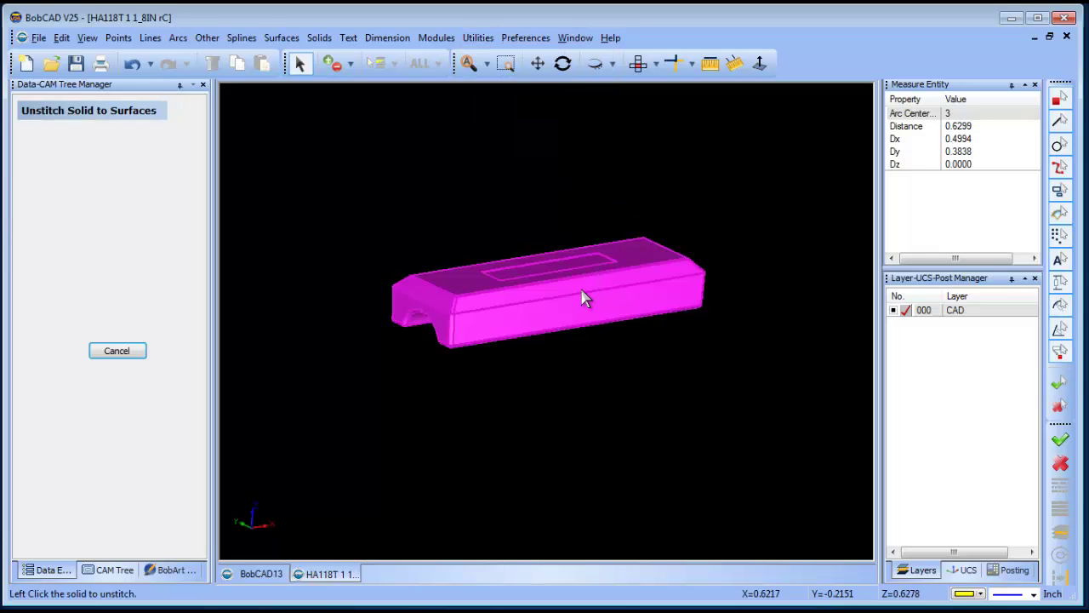
left_click(585, 296)
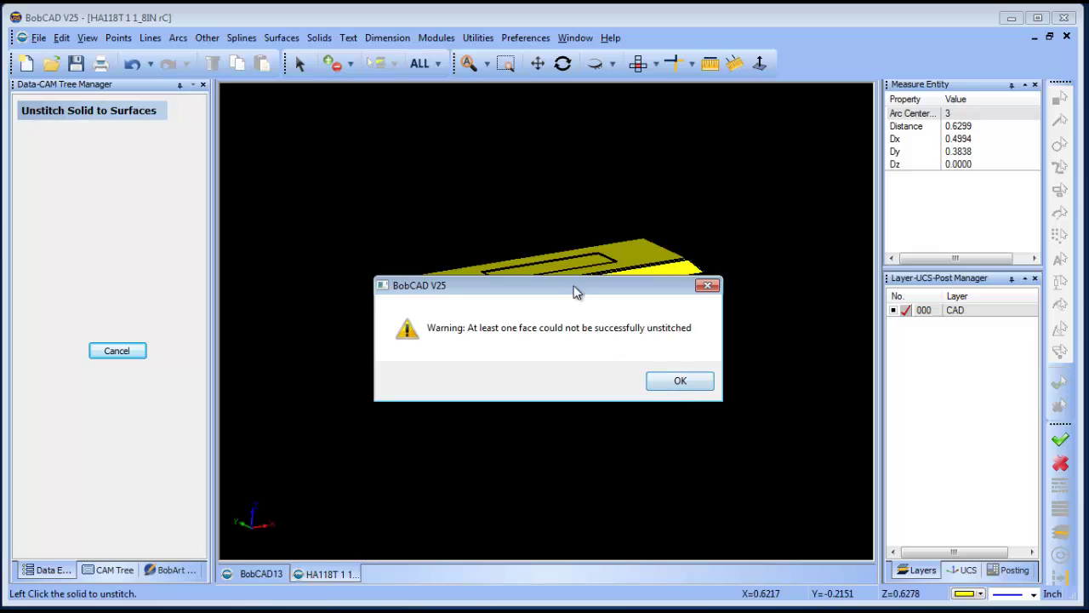
left_click_drag(571, 290, 571, 202)
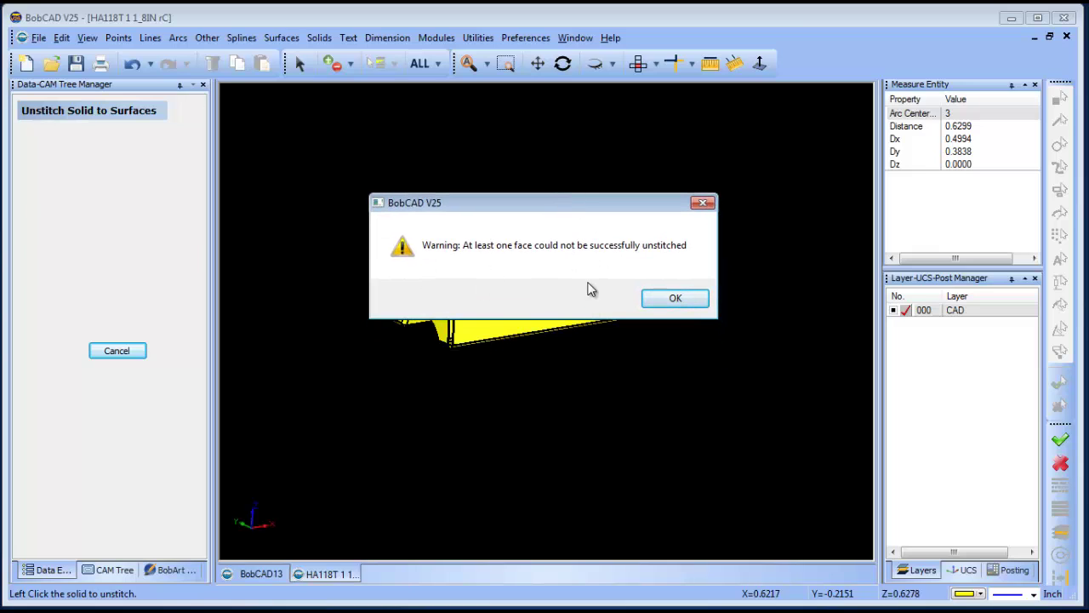
left_click(671, 302)
right_click(471, 176)
left_click(514, 204)
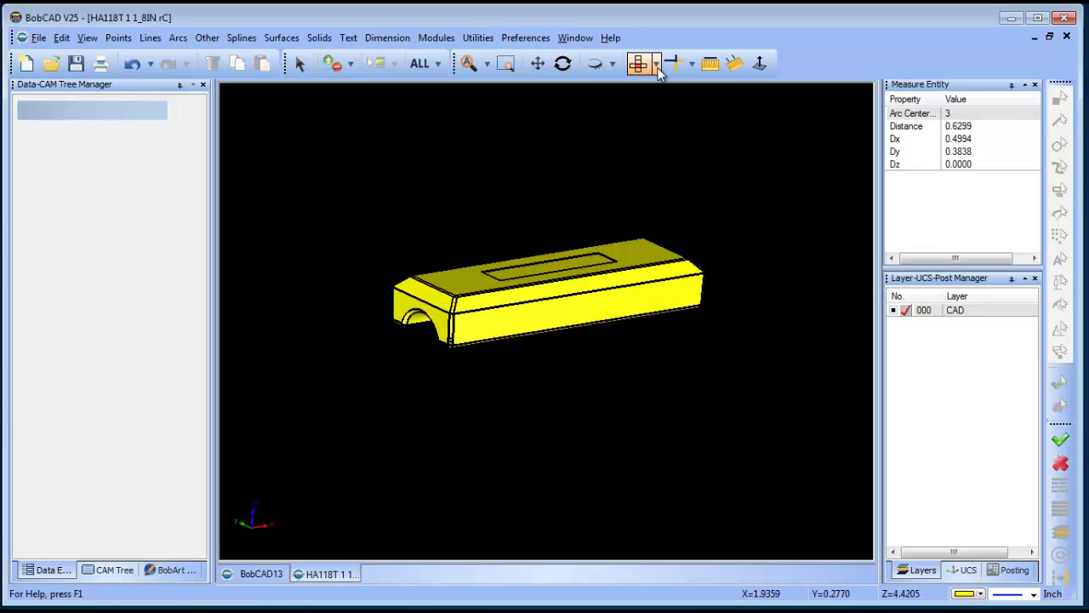
Step: Check whether the faces of the unstitched block can be picked individually
left_click(657, 65)
left_click(522, 167)
left_click(301, 65)
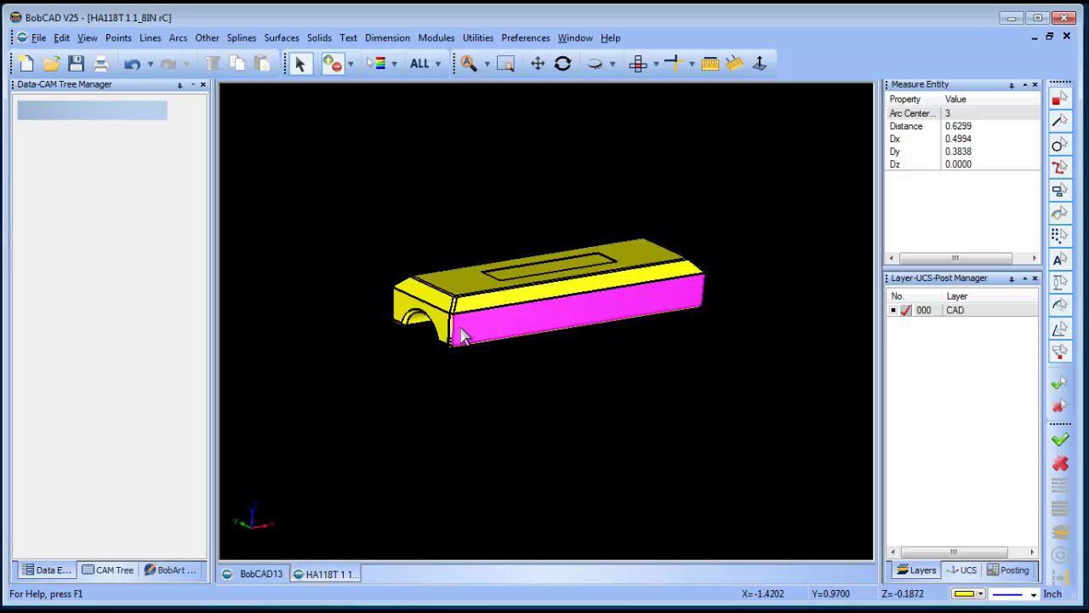
right_click(439, 178)
left_click(503, 203)
left_click(656, 65)
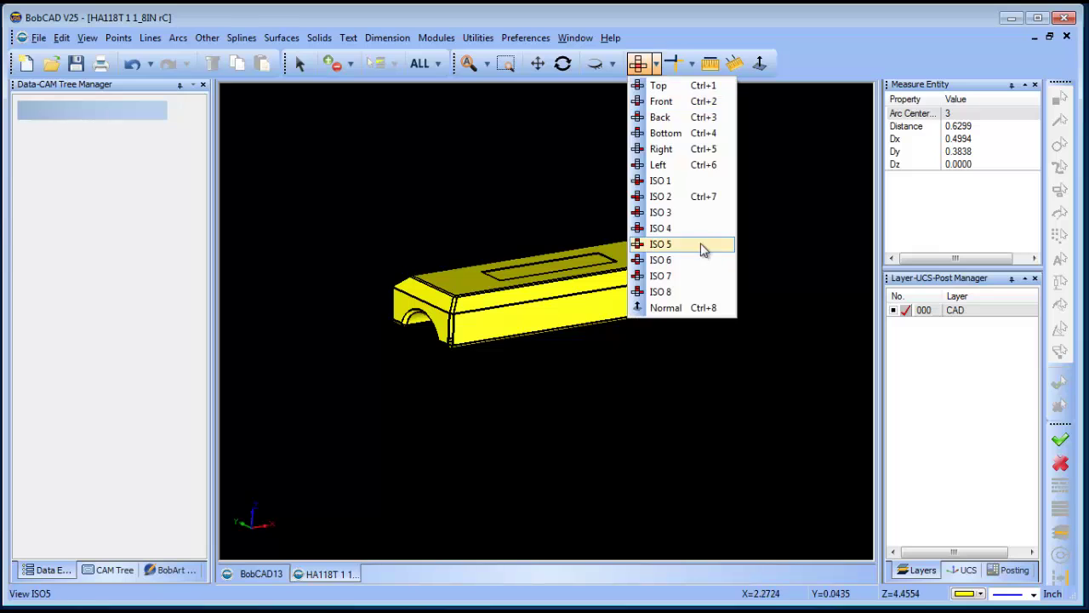
left_click(538, 111)
Step: Switch to the Front view and add a new layer named 1
left_click(659, 65)
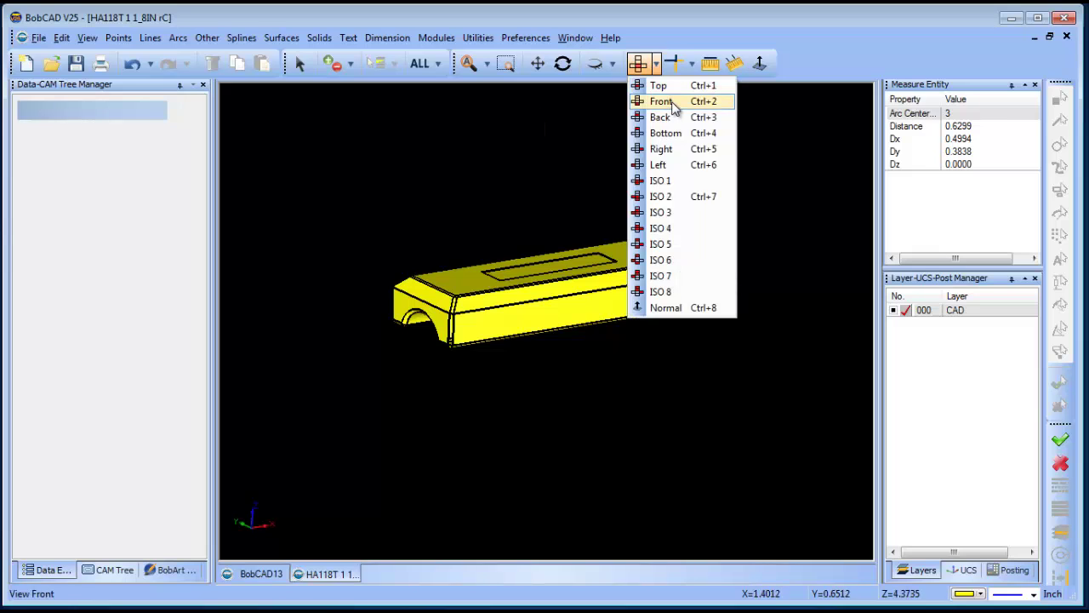
left_click(656, 102)
right_click(595, 198)
left_click(630, 224)
right_click(972, 314)
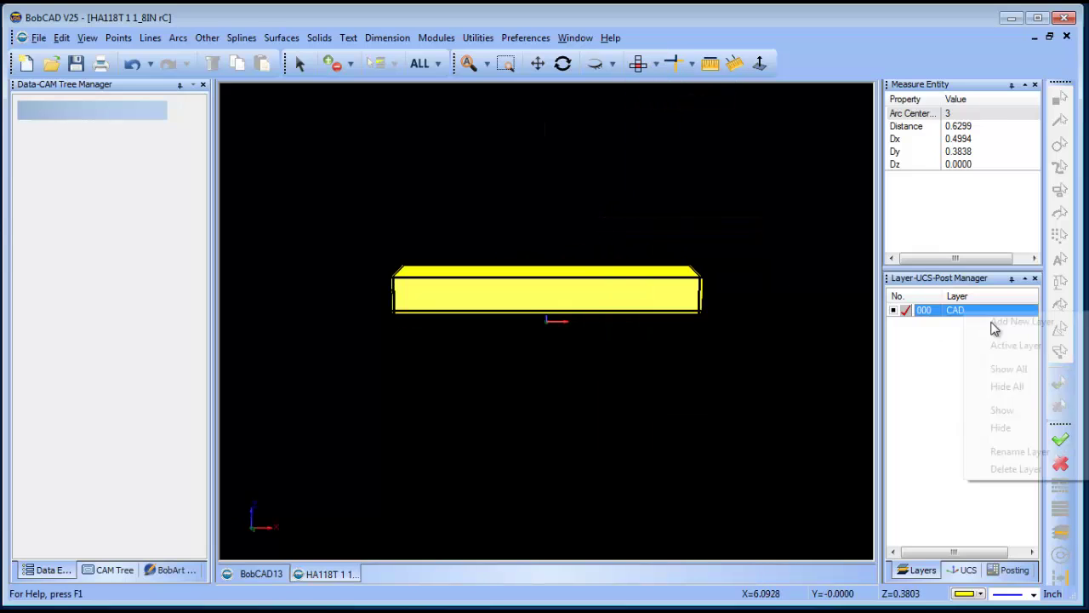
left_click(990, 324)
type("1")
Step: Select the block's top and chamfer surfaces in the Front view and assign them to layer 1
left_click(300, 63)
left_click_drag(349, 226, 724, 276)
right_click(471, 171)
mouse_move(601, 309)
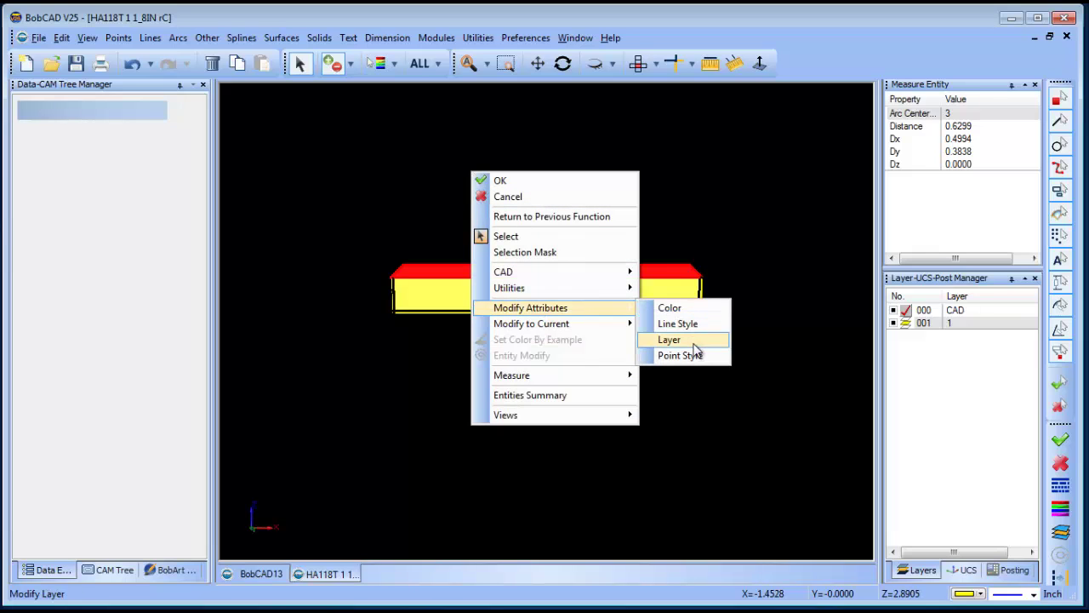
left_click(693, 343)
left_click(524, 254)
left_click(514, 397)
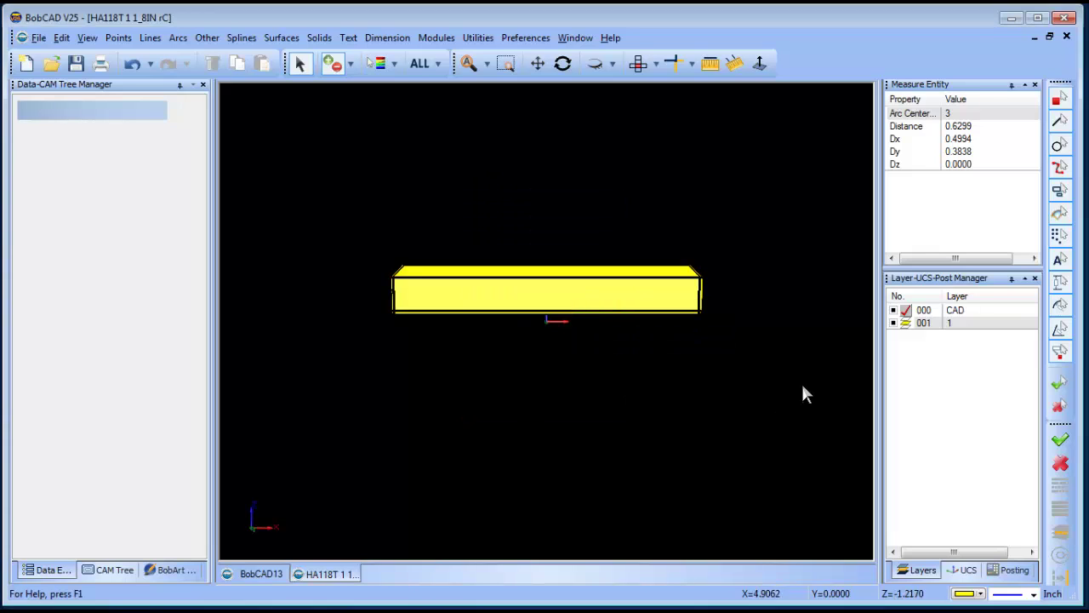
Step: Hide layer 1 and view the remaining side and end surfaces at an angle
left_click(893, 324)
right_click(528, 176)
left_click(567, 199)
left_click(562, 63)
left_click_drag(571, 323, 574, 352)
Step: Add a new layer named 2 and make it the active layer
right_click(962, 331)
left_click(1002, 337)
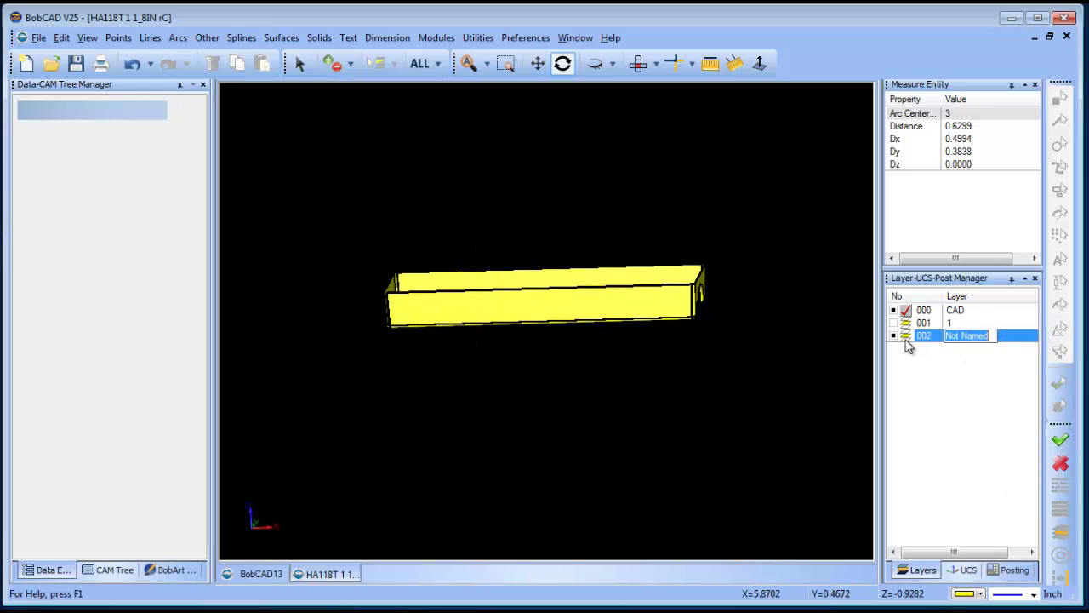
left_click(907, 338)
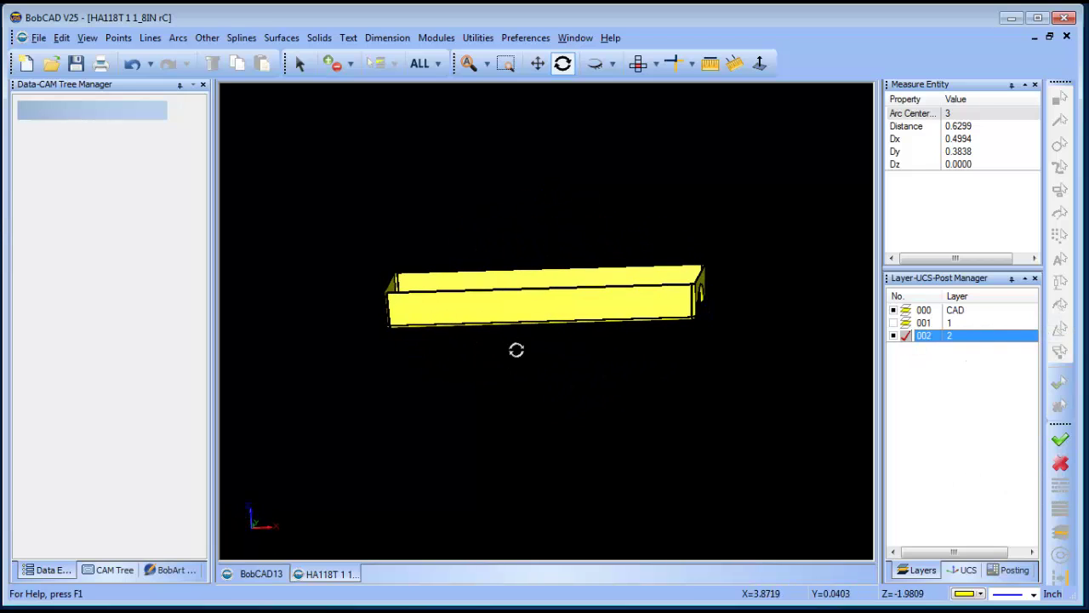
Step: Select all the remaining visible surfaces in the Front view and assign them to layer 2
left_click(656, 64)
left_click(666, 93)
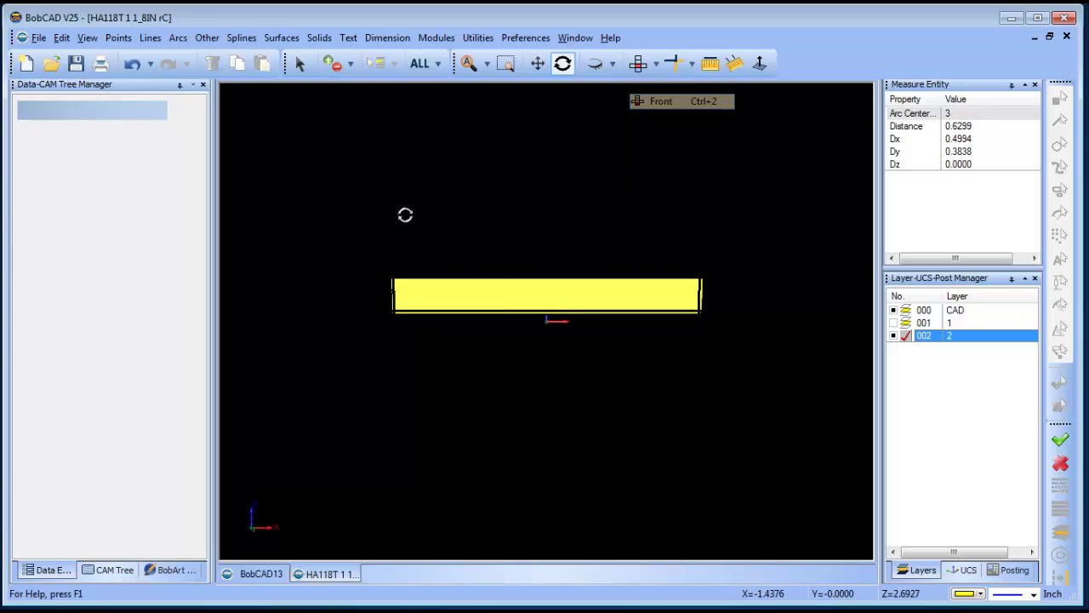
left_click(299, 63)
left_click_drag(356, 239, 801, 401)
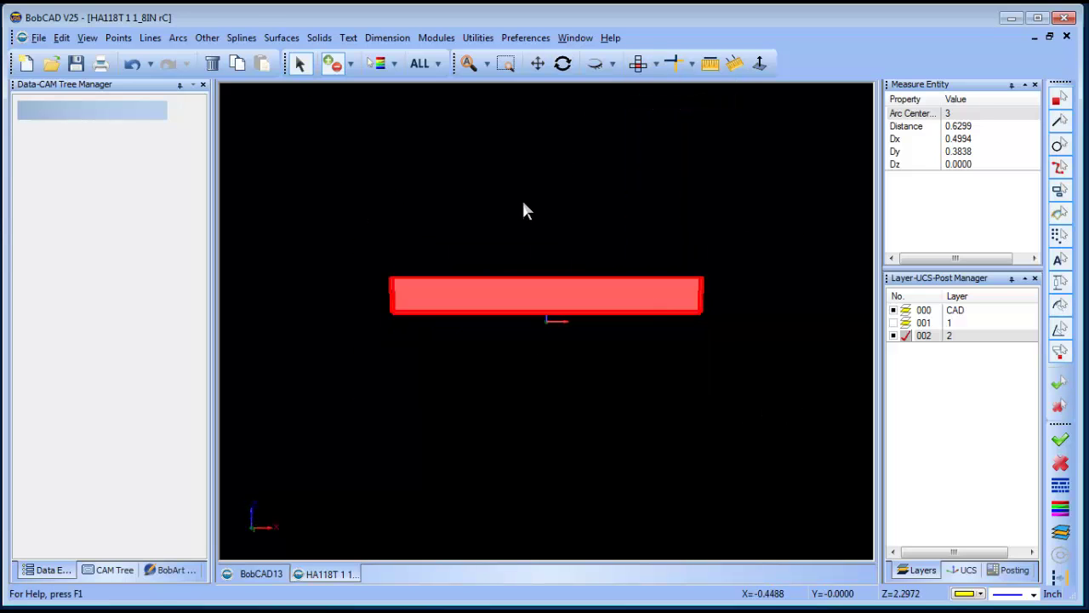
right_click(523, 202)
mouse_move(643, 340)
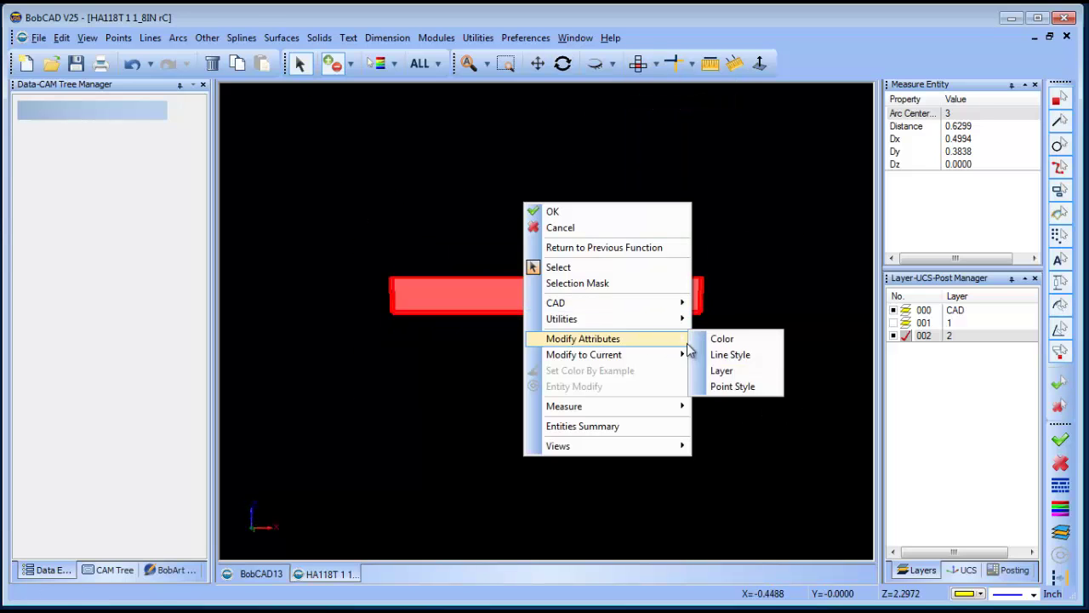
left_click(746, 373)
left_click(525, 260)
left_click(516, 398)
right_click(655, 197)
left_click(692, 220)
Step: Turn off layer 1 in an angled 3D view so only the side, end and arched channel surfaces are displayed
left_click(562, 63)
left_click_drag(537, 307, 579, 336)
left_click_drag(818, 349, 645, 357)
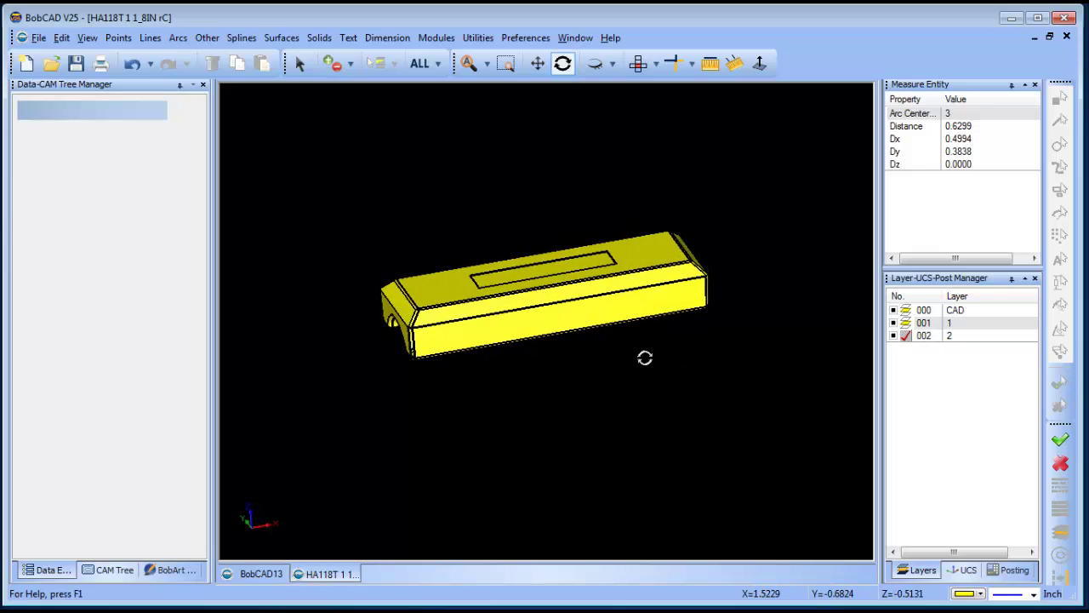
left_click(893, 322)
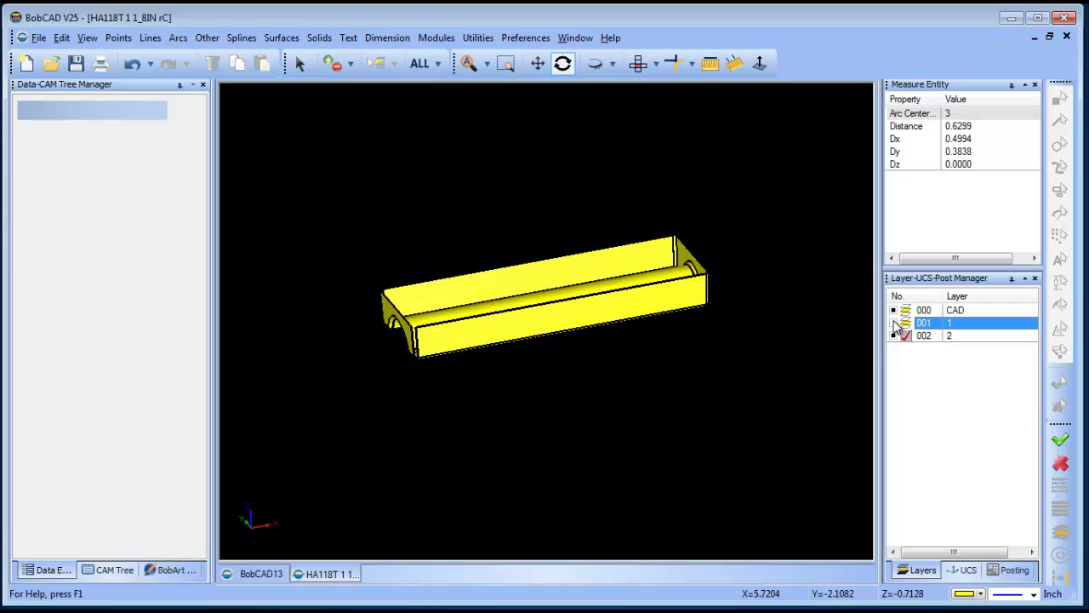
left_click_drag(536, 144, 542, 182)
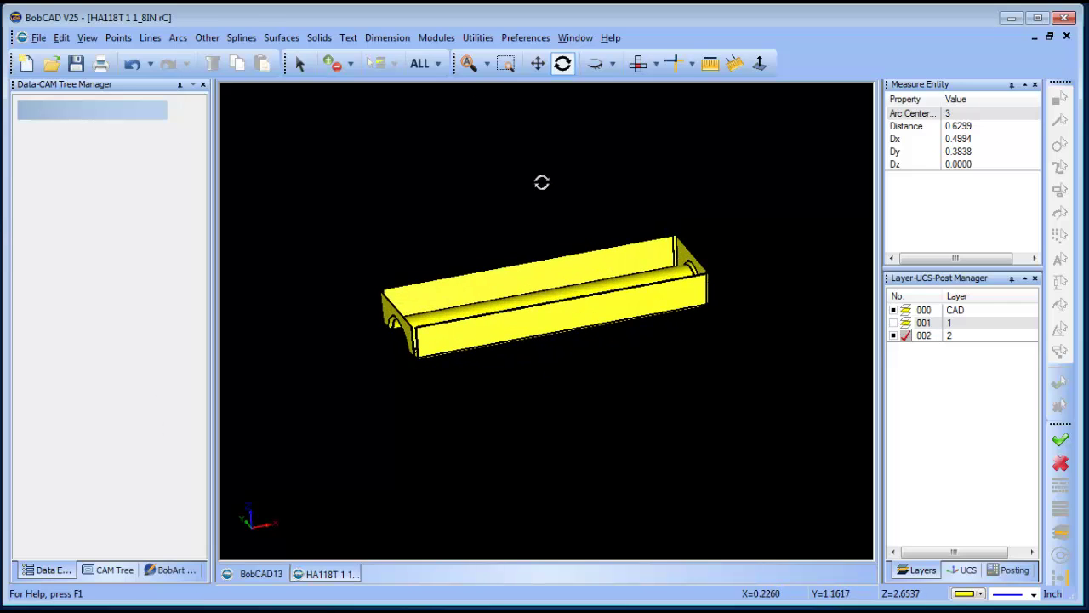
Step: Set up a Rotate of 180 degrees about Y and 0 degrees about Z with a picked origin
left_click(476, 41)
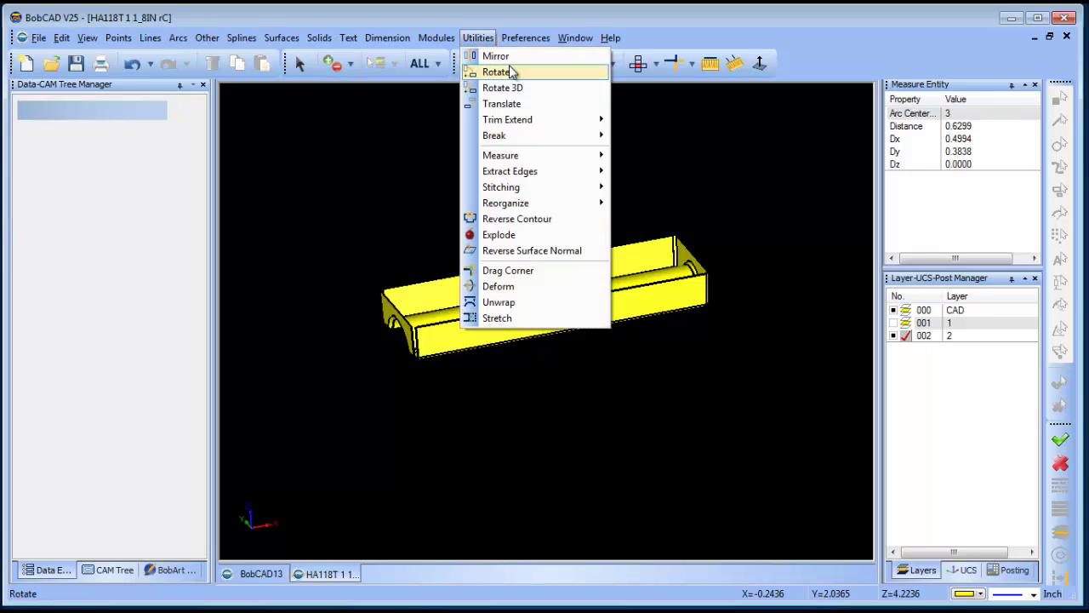
left_click(497, 73)
double_click(89, 199)
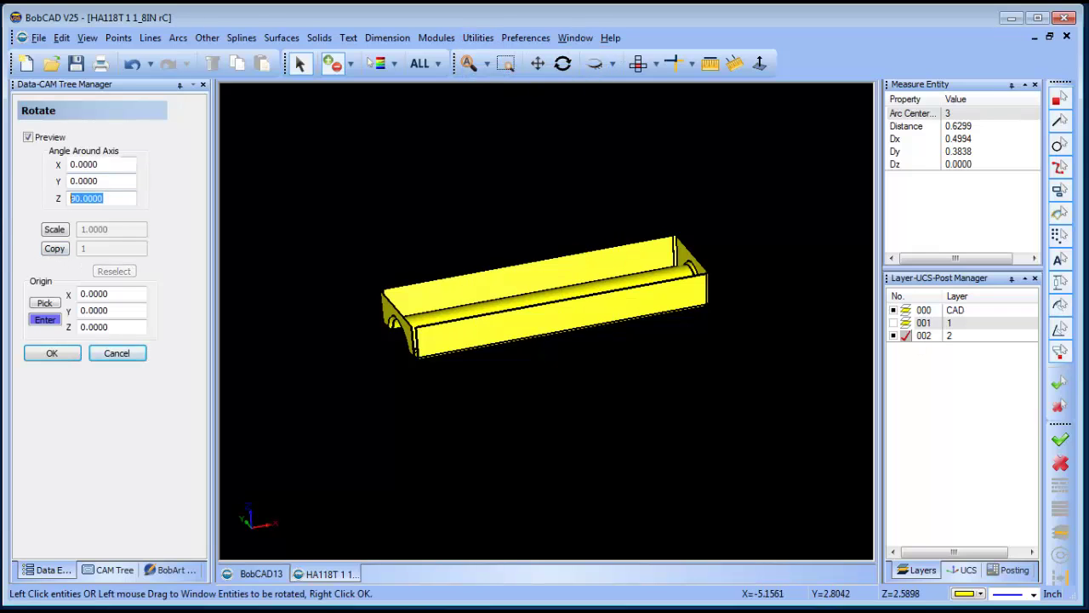
double_click(117, 181)
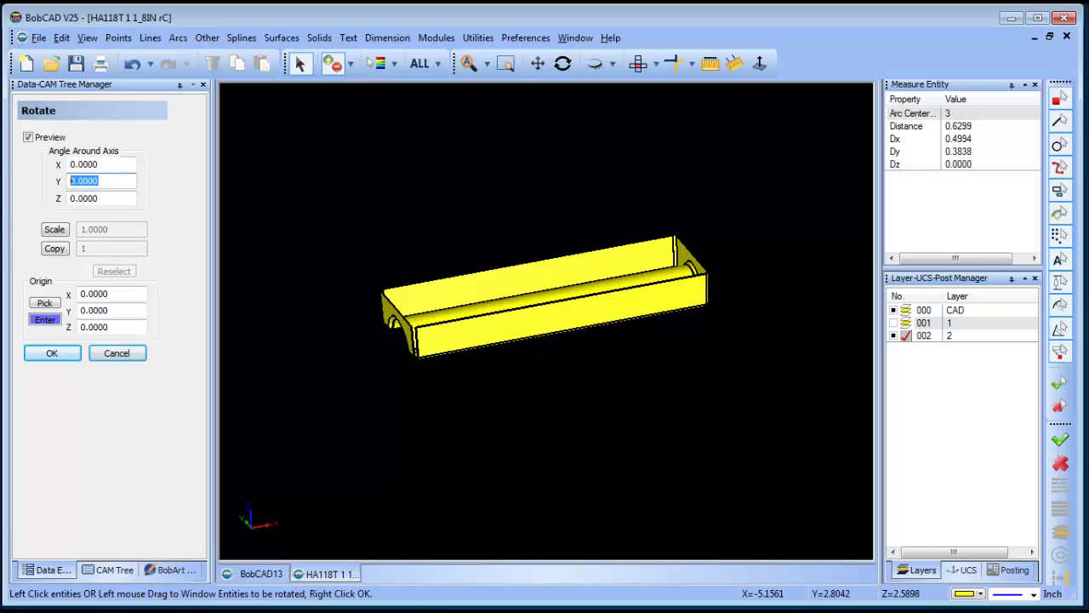
type("180")
left_click(47, 304)
Step: Select all visible layer 2 surfaces and rotate them about the upper corner point at the near end of the block
scroll(383, 308, "up", 3)
scroll(383, 308, "down", 4)
left_click_drag(330, 184, 758, 429)
right_click(417, 168)
left_click(443, 176)
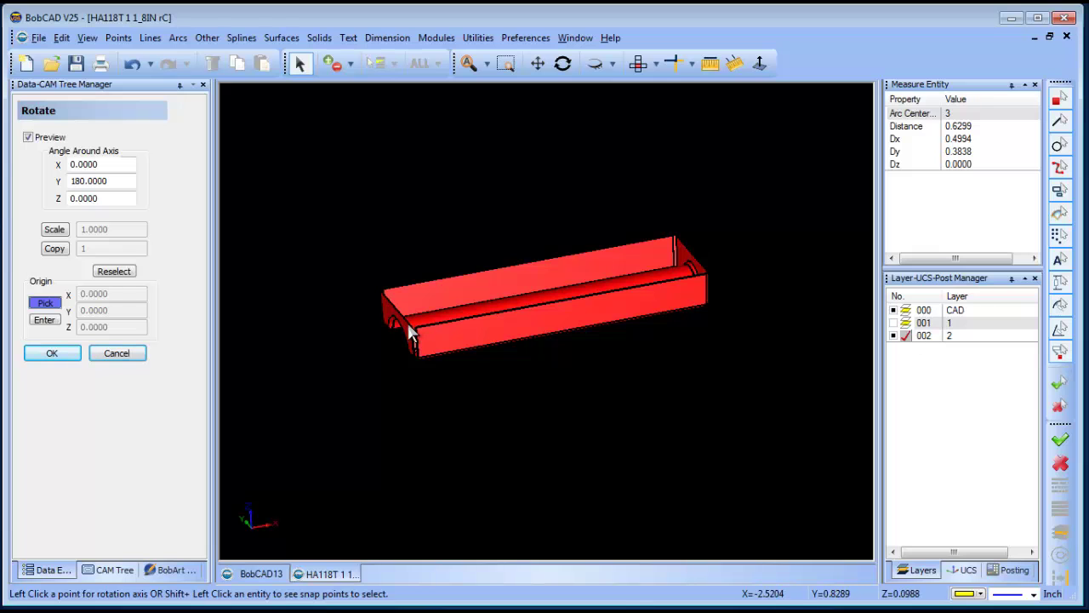
right_click(409, 204)
left_click(423, 215)
left_click_drag(352, 192, 759, 429)
right_click(557, 253)
left_click(578, 257)
scroll(408, 336, "up", 2)
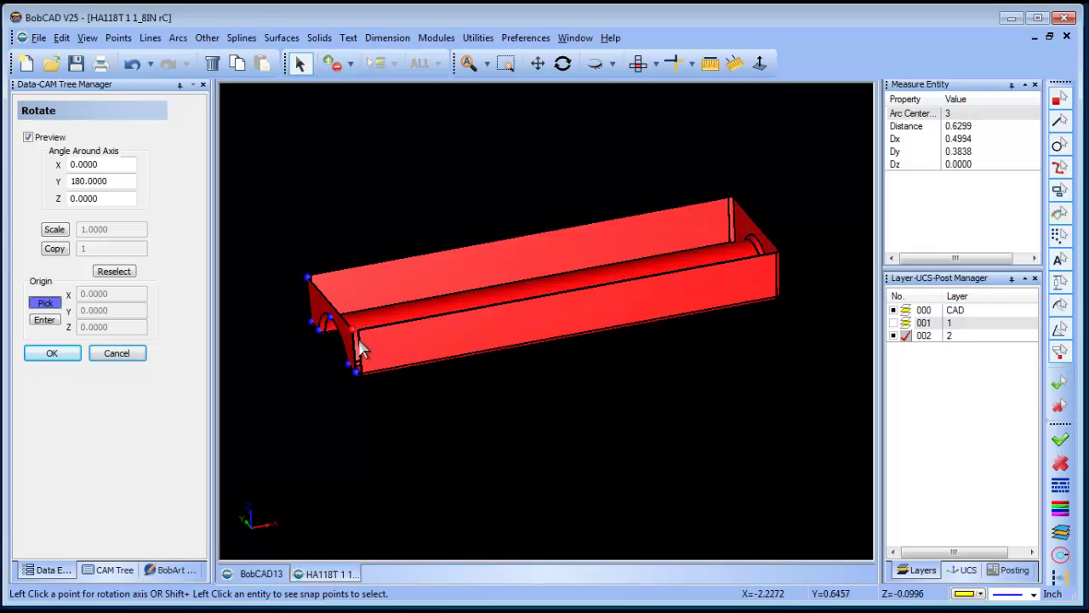
left_click(353, 328)
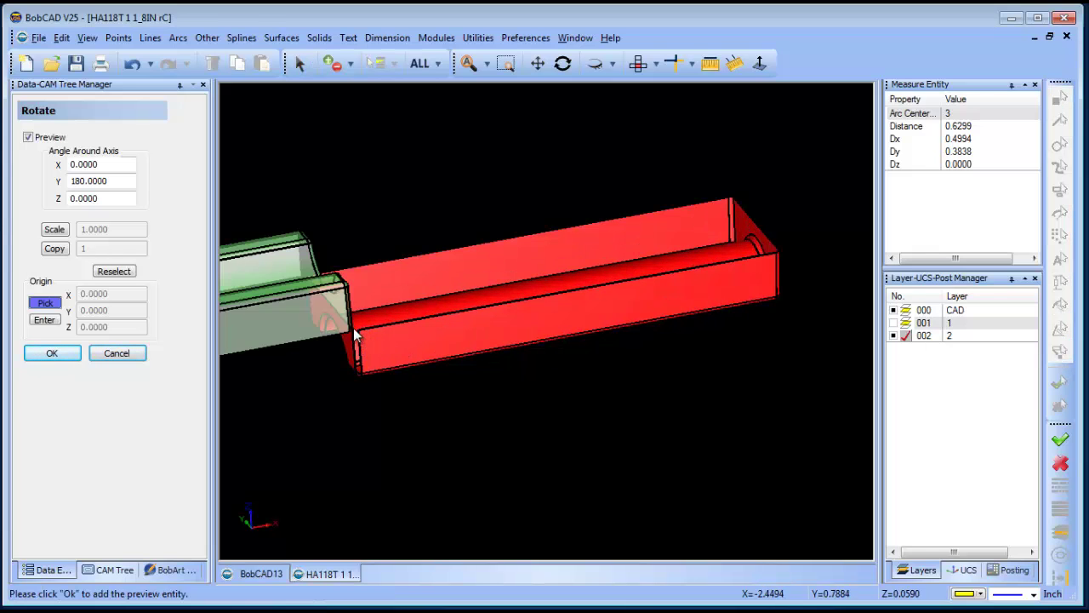
scroll(448, 212, "down", 2)
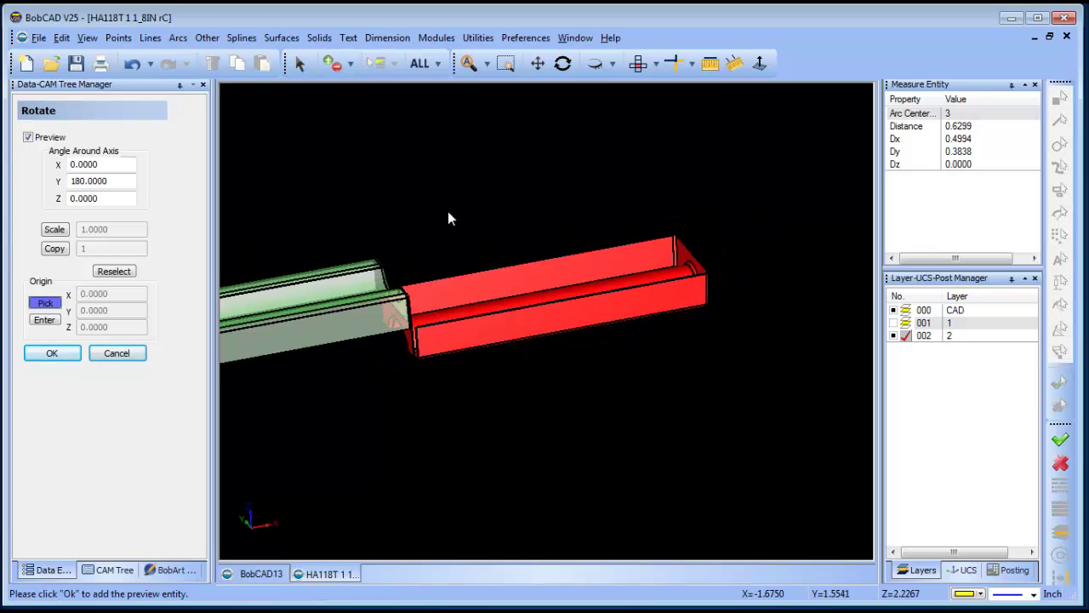
left_click(50, 352)
left_click(119, 354)
Step: Compare the rotated layer 2 surfaces with layer 1 by showing and hiding layer 1 in an isometric view
left_click(896, 324)
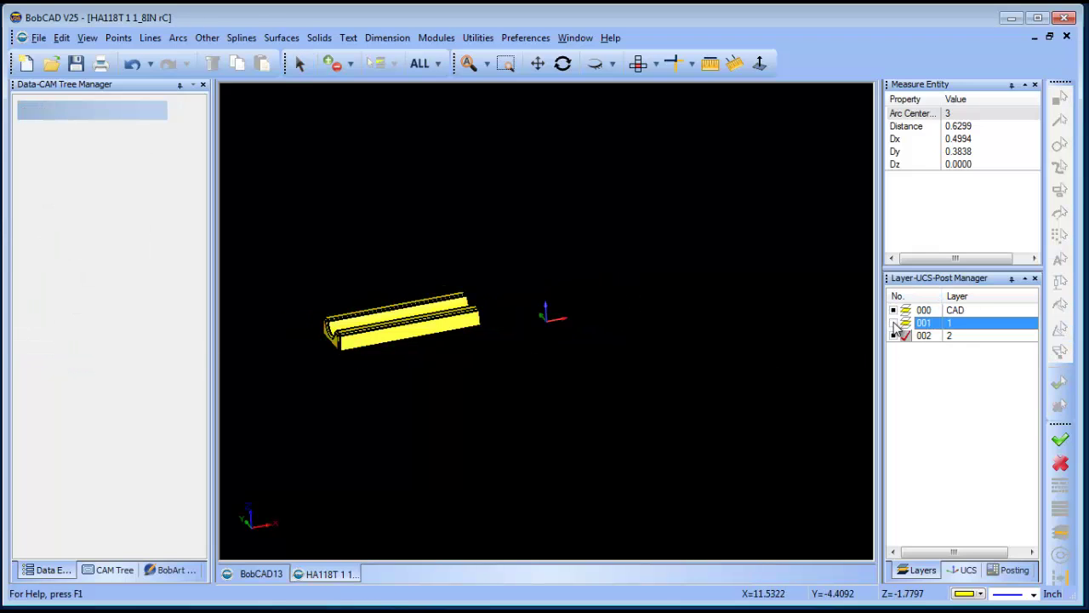
right_click(543, 206)
left_click(581, 230)
left_click(563, 63)
left_click_drag(588, 360, 561, 353)
left_click(896, 328)
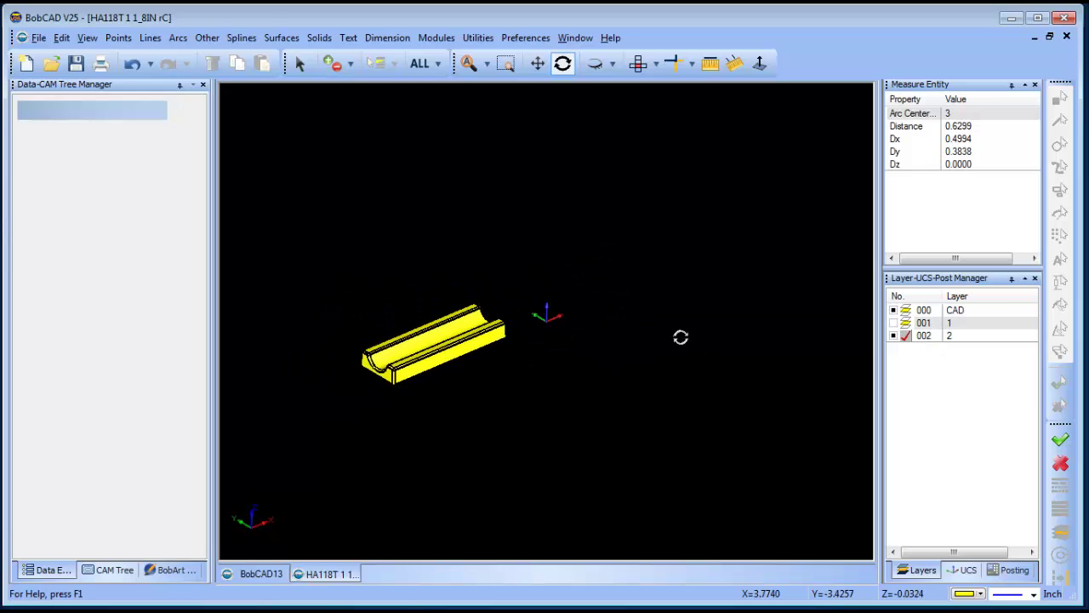
scroll(582, 349, "down", 1)
Step: Show layer 1 and make it active, and hide layer 2
left_click(896, 324)
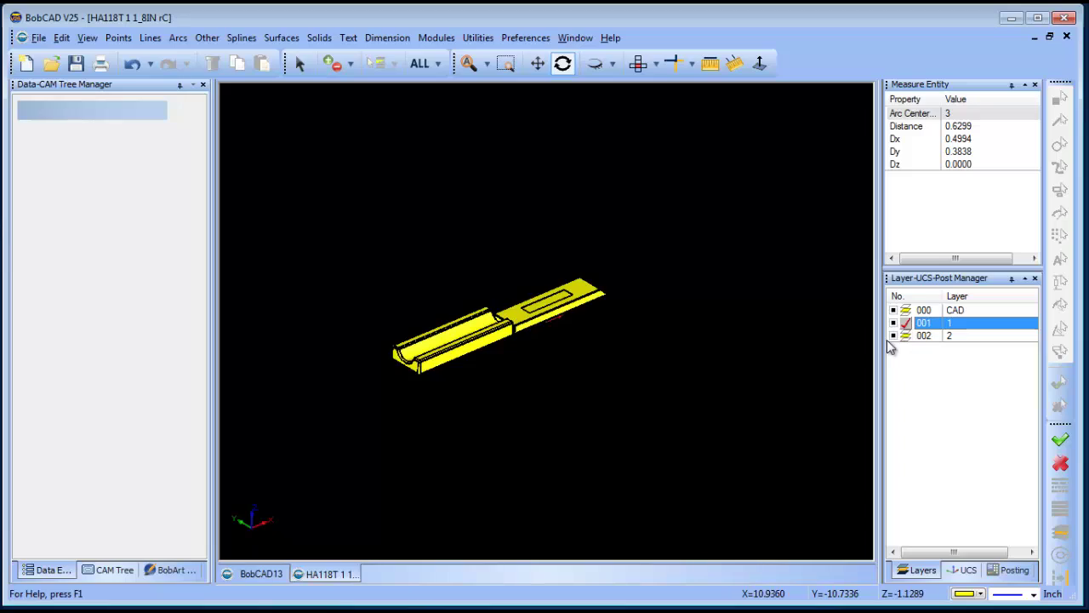
left_click(894, 337)
left_click_drag(611, 284, 664, 314)
Step: Set the current colour to purple and stitch all the visible layer 1 surfaces into a solid
left_click(980, 595)
left_click(985, 388)
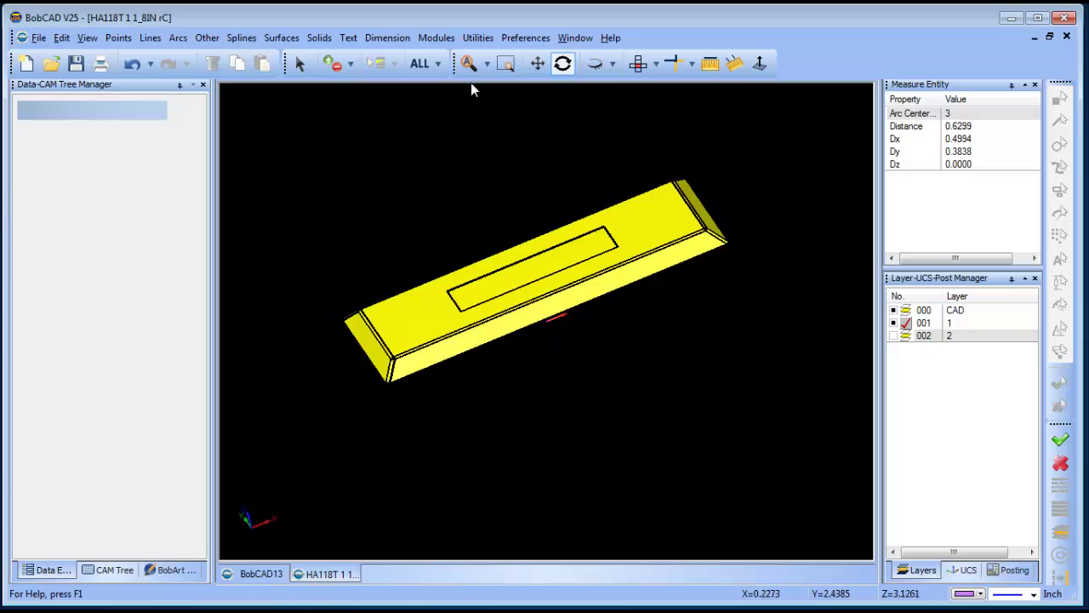
left_click(473, 43)
mouse_move(554, 186)
left_click(659, 187)
left_click(420, 64)
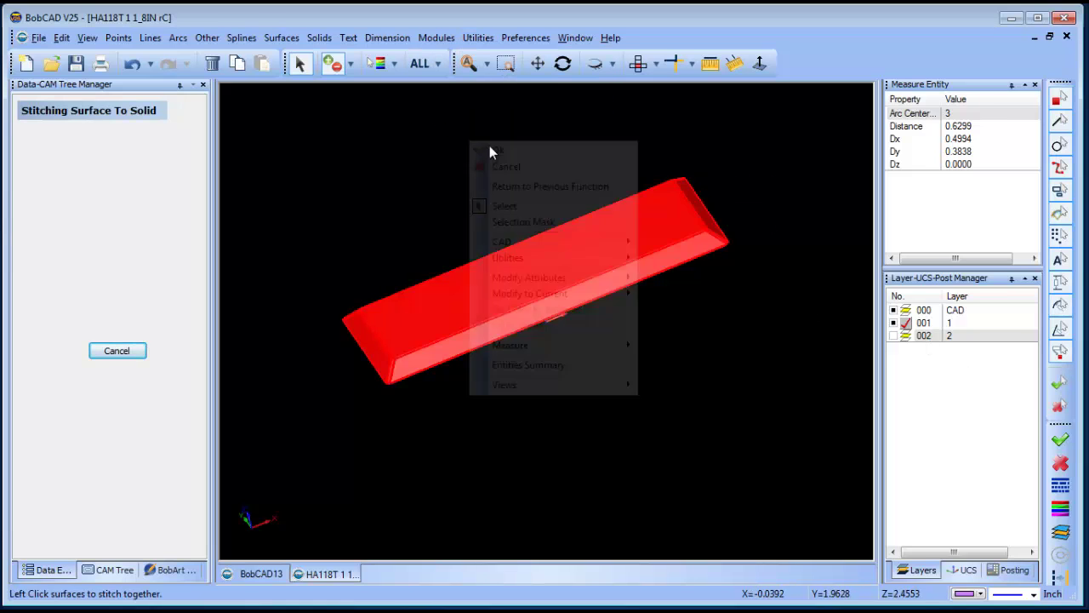
right_click(454, 154)
left_click(476, 163)
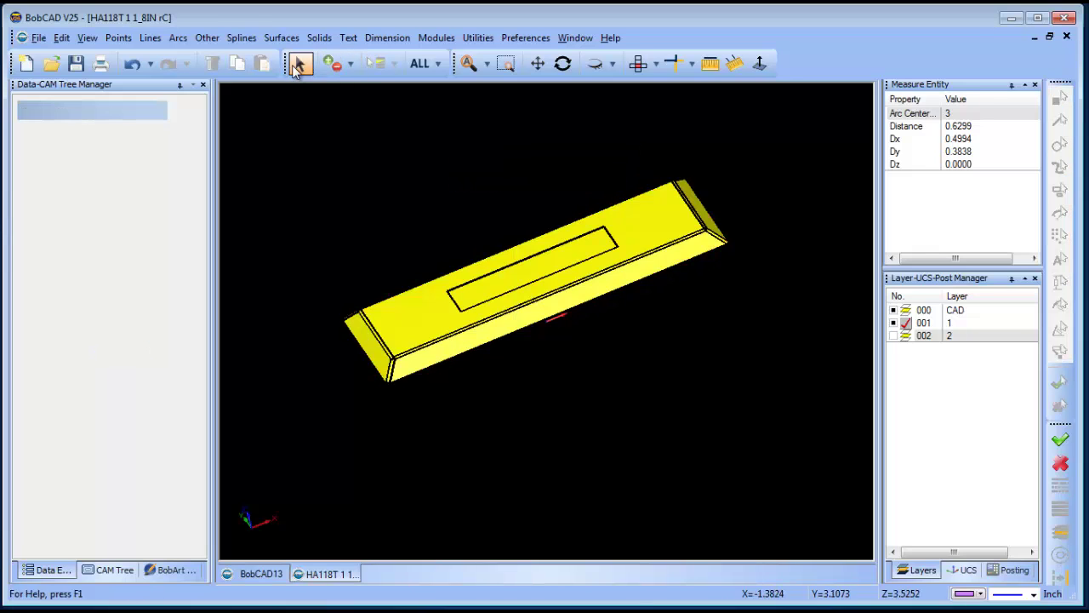
Step: Change the colour of the stitched layer 1 solid to purple
left_click(434, 317)
right_click(426, 170)
mouse_move(569, 311)
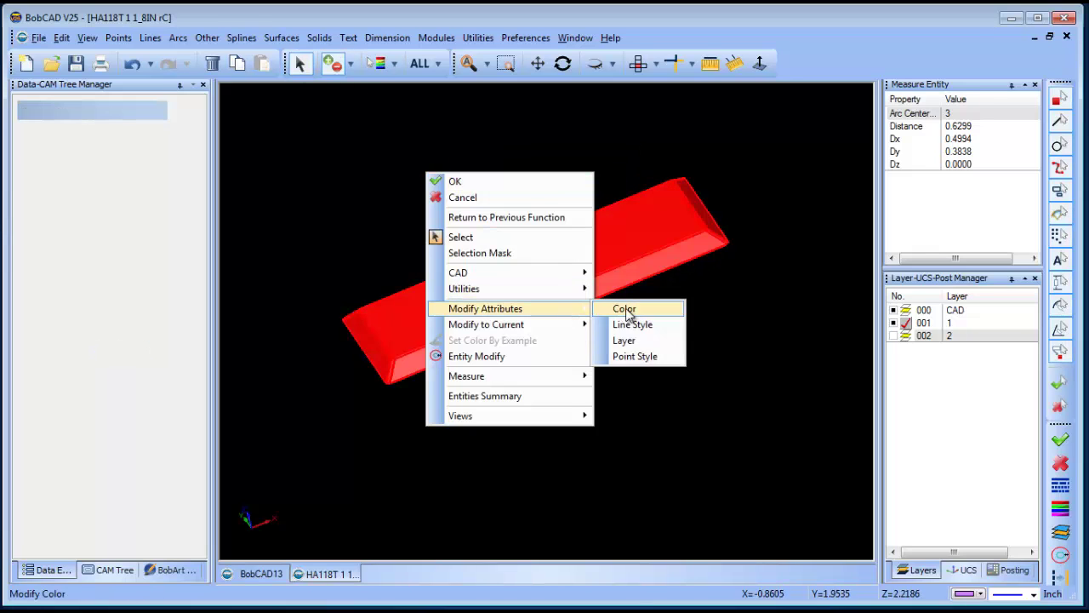
left_click(626, 311)
left_click(580, 272)
right_click(757, 204)
left_click(778, 212)
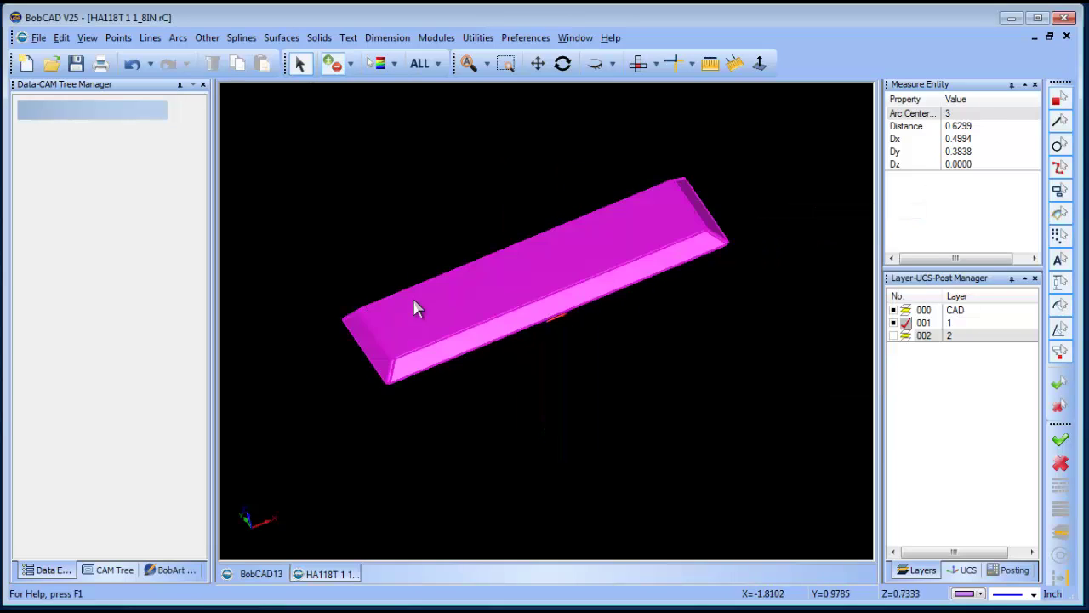
right_click(384, 202)
left_click(442, 226)
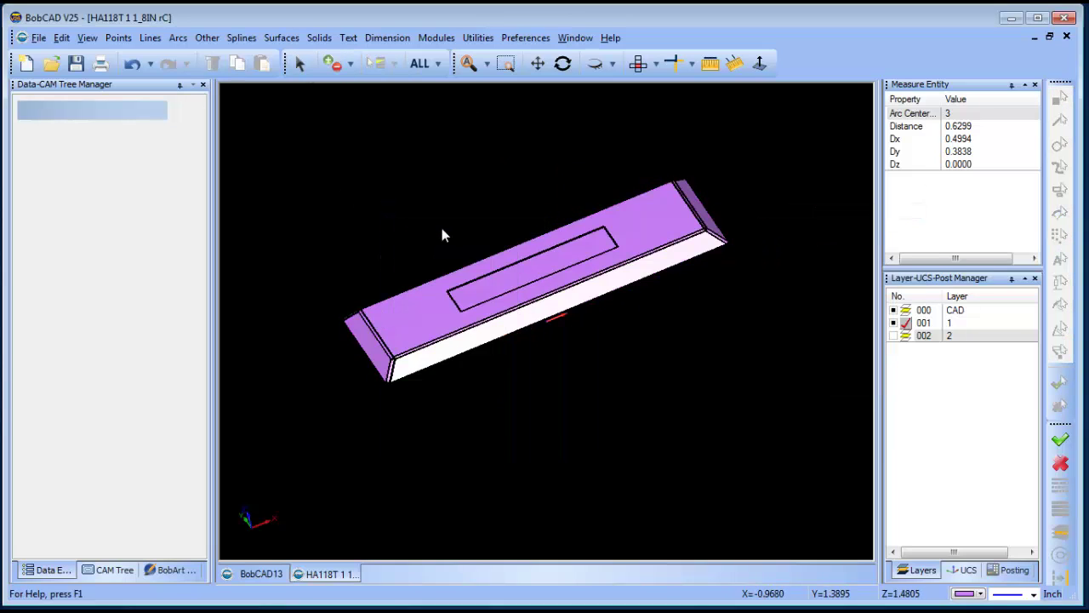
Step: Make layer 2 active and visible, and hide layer 1
left_click(908, 337)
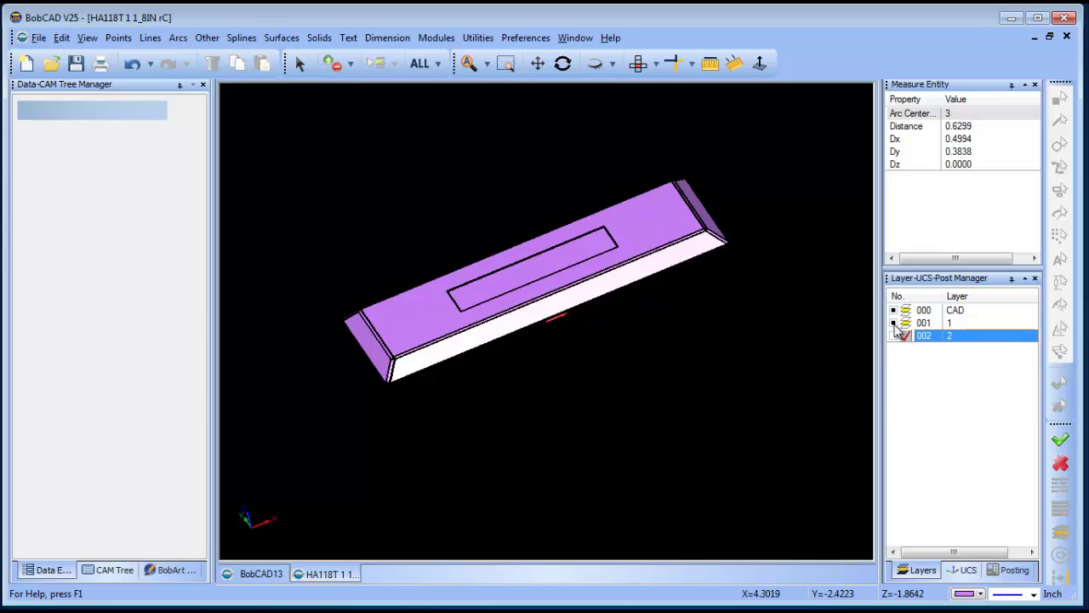
left_click(894, 324)
left_click(893, 336)
Step: Examine the open gaps along the top rim of the channel block at its end corner
left_click(540, 67)
left_click_drag(380, 330, 700, 225)
scroll(544, 381, "up", 2)
left_click_drag(546, 383, 588, 356)
left_click(563, 63)
left_click_drag(439, 374, 568, 423)
scroll(590, 428, "up", 1)
middle_click_drag(577, 400, 493, 289)
scroll(537, 350, "up", 2)
scroll(537, 351, "up", 2)
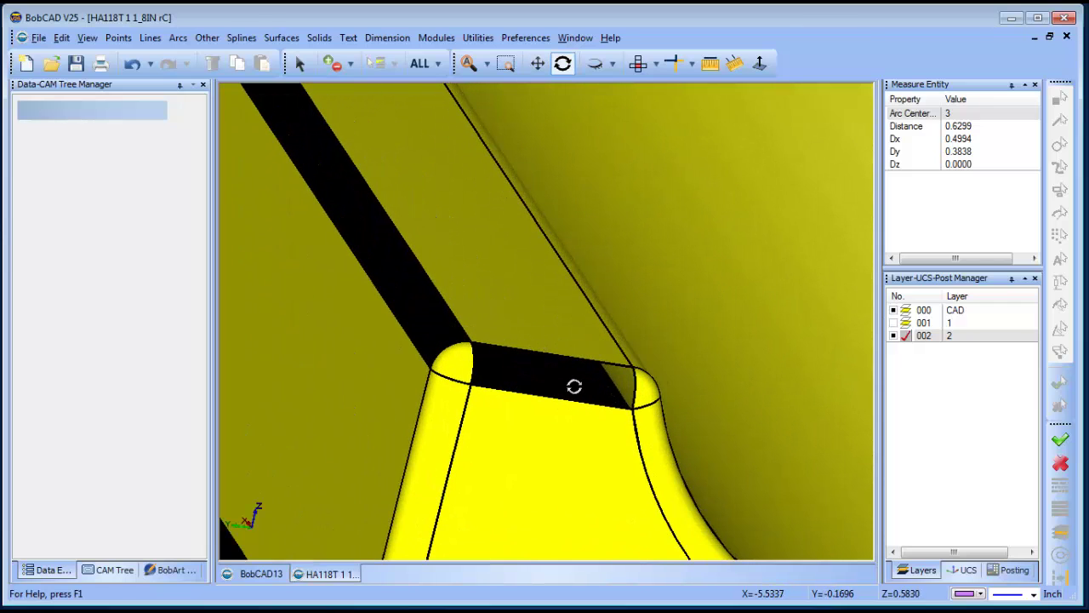
scroll(580, 369, "down", 1)
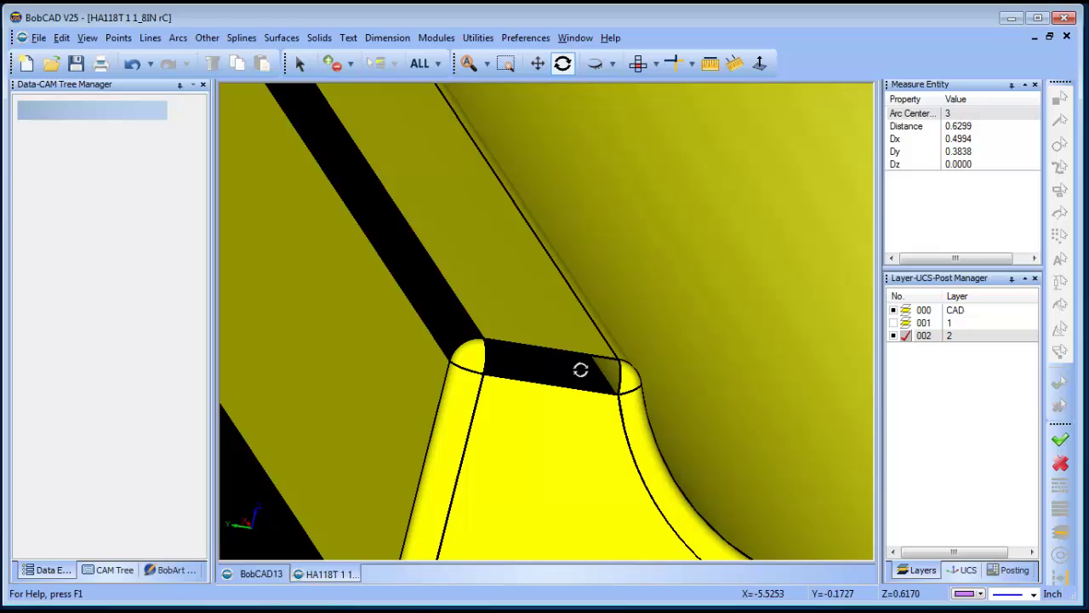
scroll(536, 379, "down", 6)
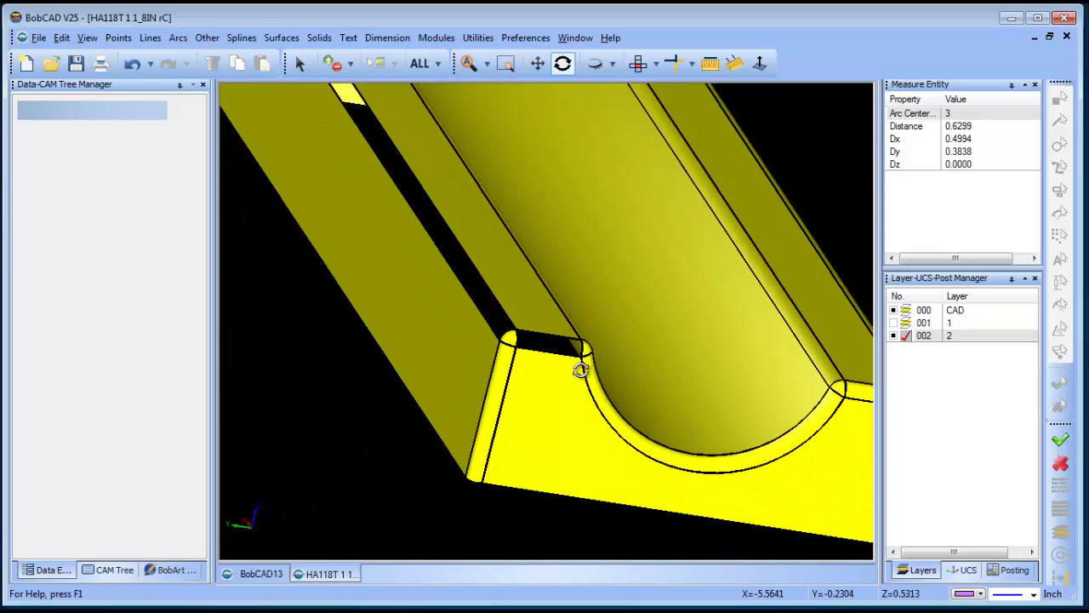
left_click_drag(617, 353, 525, 272)
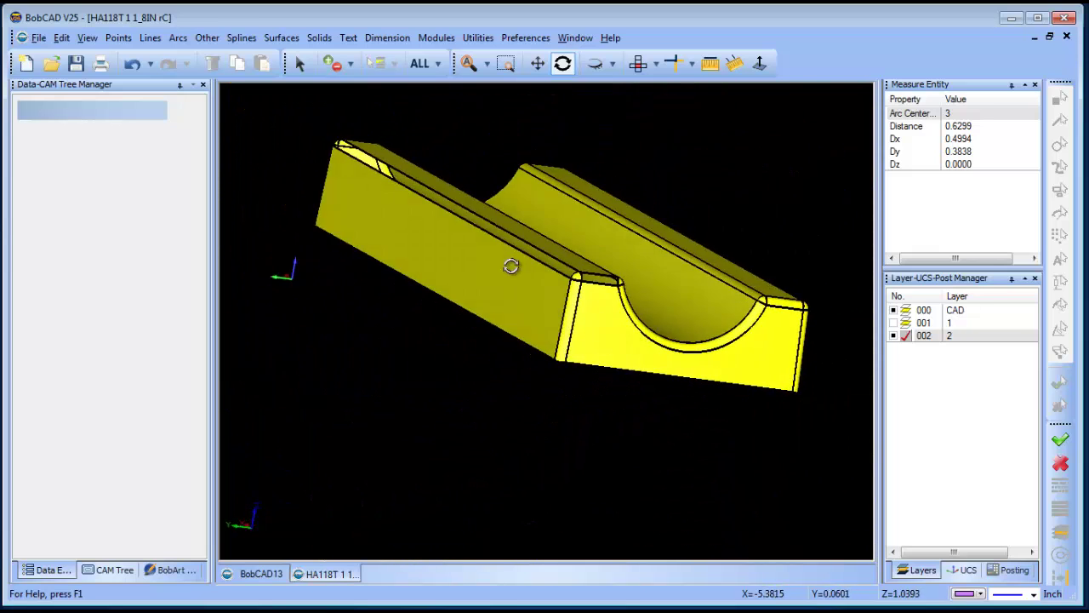
scroll(504, 304, "up", 3)
scroll(504, 304, "down", 4)
scroll(588, 312, "up", 5)
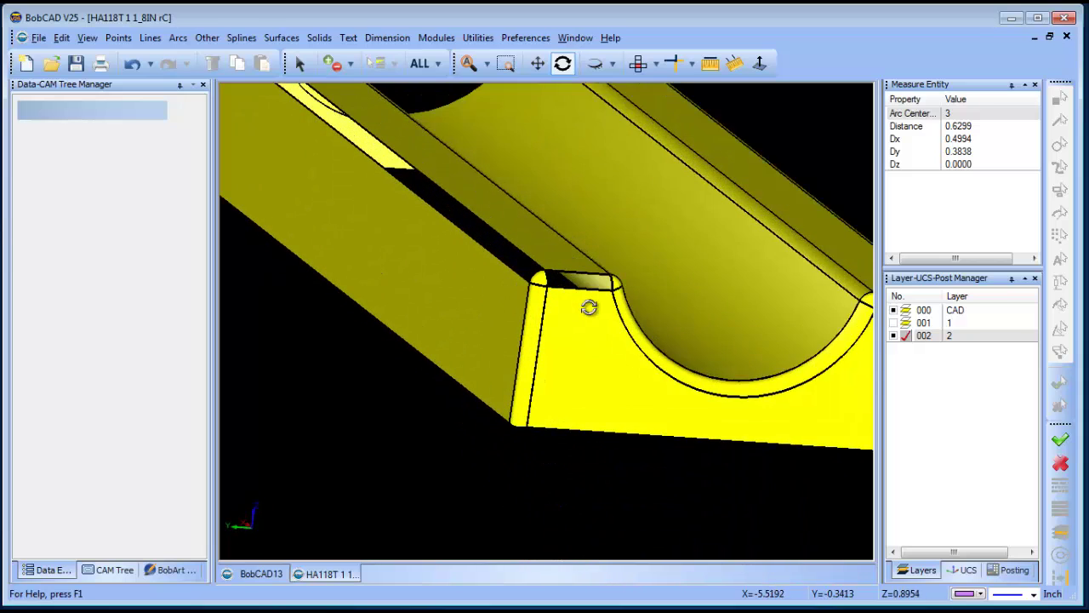
scroll(588, 311, "up", 3)
Step: Add new layer 003 as the active layer and set the current colour to green
right_click(963, 342)
left_click(1009, 346)
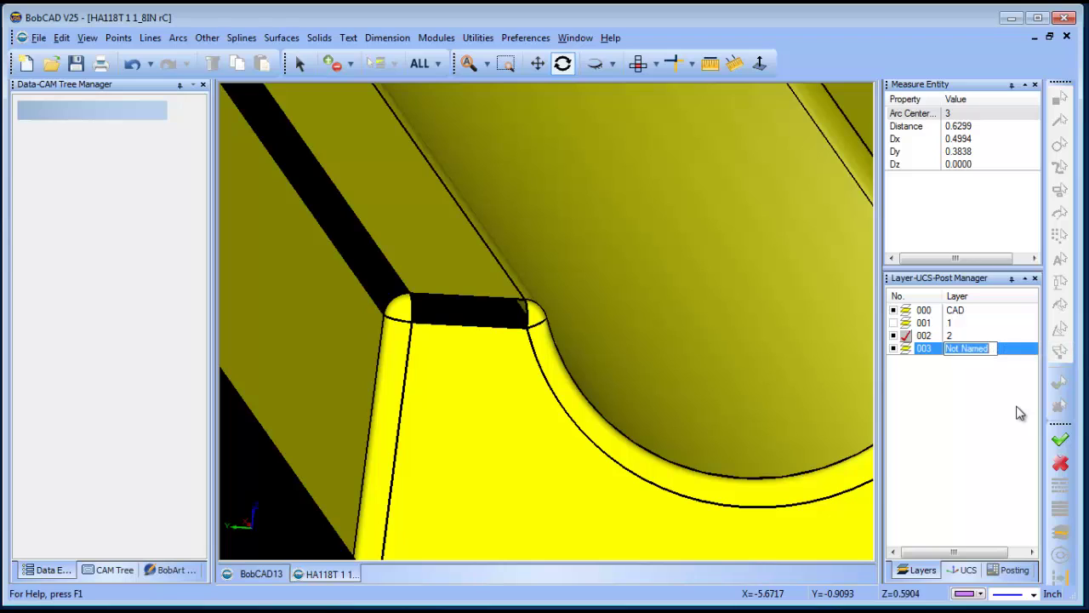
left_click(907, 349)
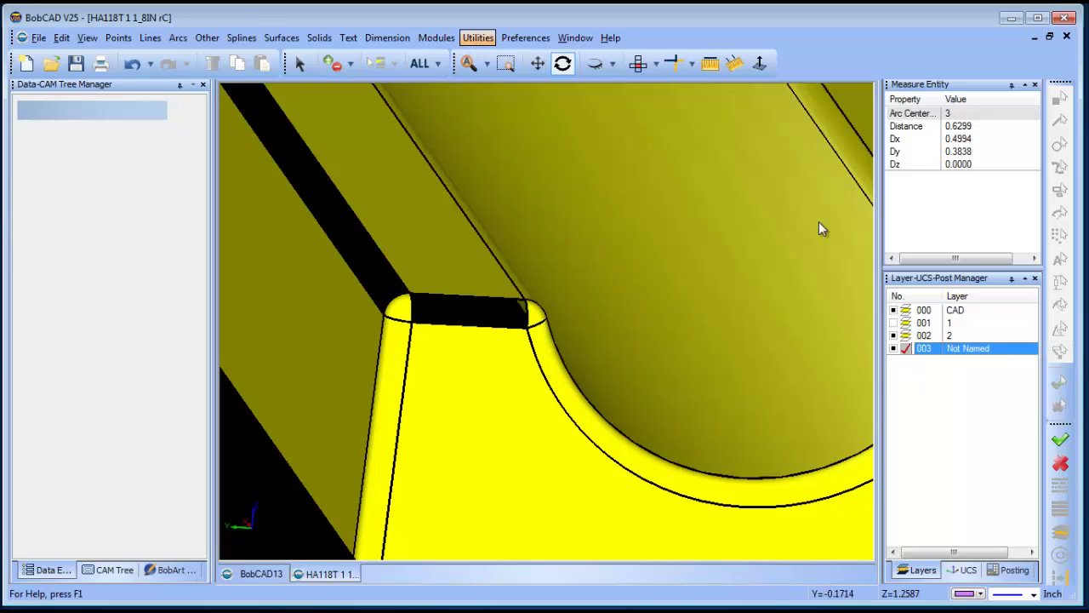
left_click(980, 593)
left_click(979, 419)
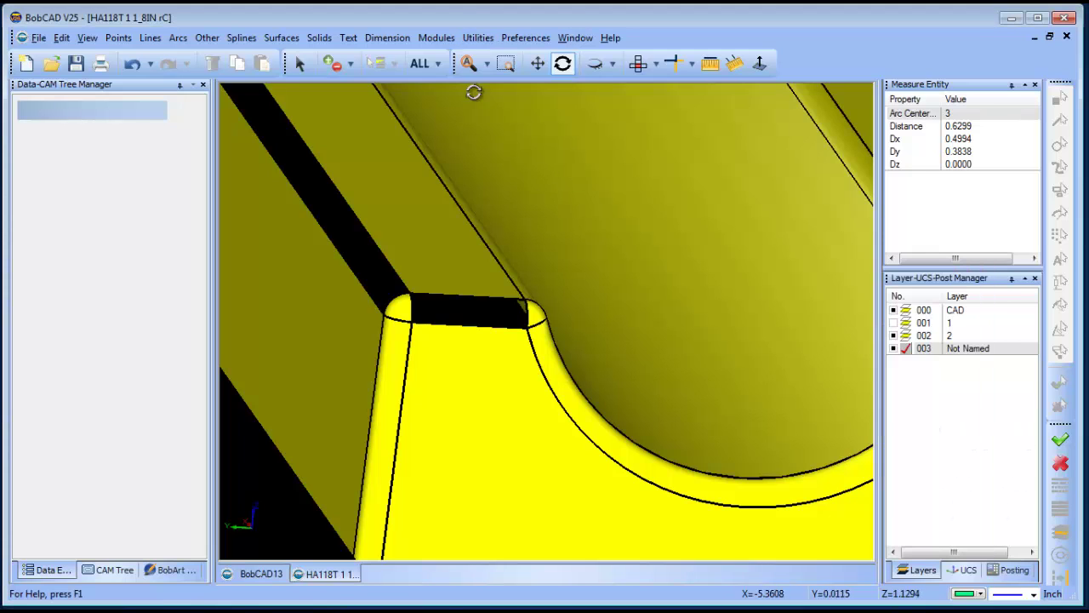
Step: Extract the single edges bounding the small gap at the block's end, between its rounded corners
left_click(479, 38)
mouse_move(513, 172)
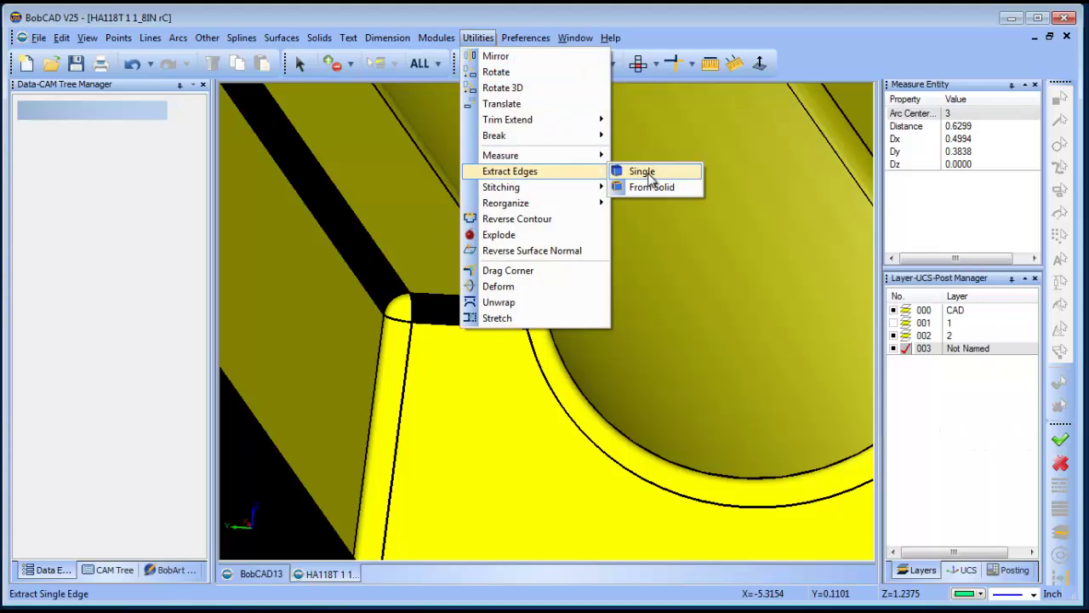
left_click(642, 172)
left_click(449, 296)
left_click(441, 327)
left_click(528, 321)
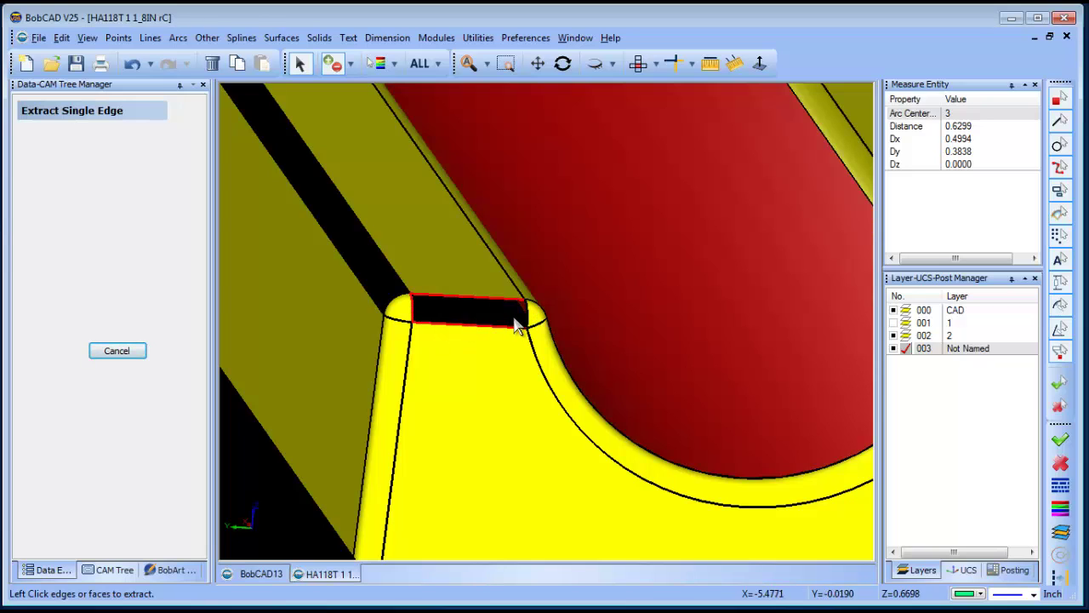
left_click(597, 288)
right_click(452, 314)
left_click(481, 323)
Step: Extract the single edges bounding the long gap along the block's outer side rim
scroll(451, 348, "down", 3)
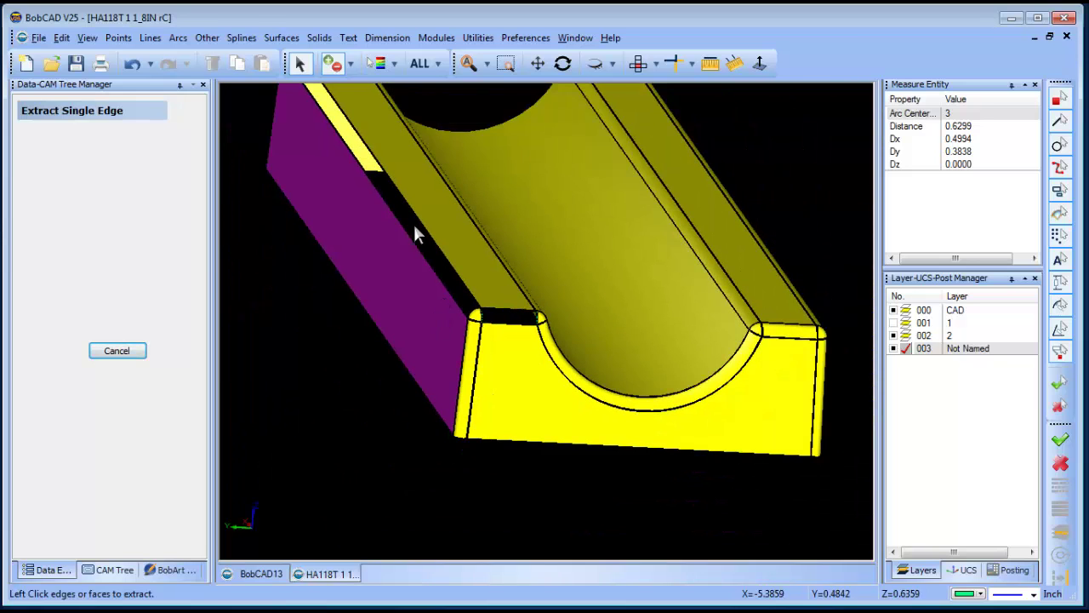
left_click(563, 64)
left_click_drag(418, 312, 469, 341)
left_click(300, 63)
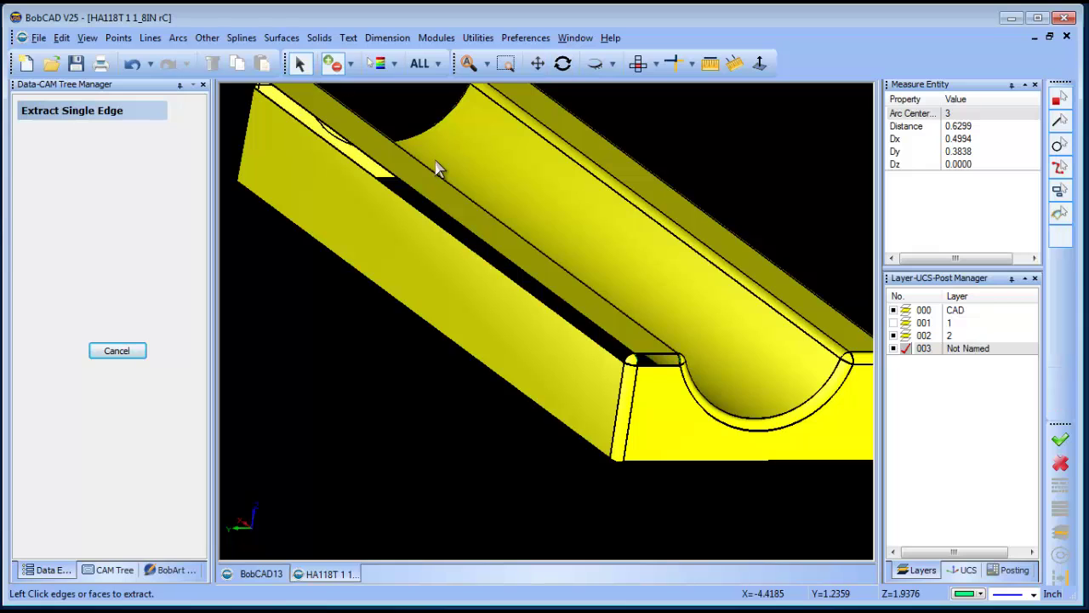
left_click(610, 344)
left_click(606, 347)
scroll(442, 435, "down", 2)
middle_click_drag(442, 435, 501, 553)
scroll(394, 377, "up", 5)
middle_click_drag(426, 338, 688, 308)
scroll(547, 298, "up", 3)
right_click(433, 163)
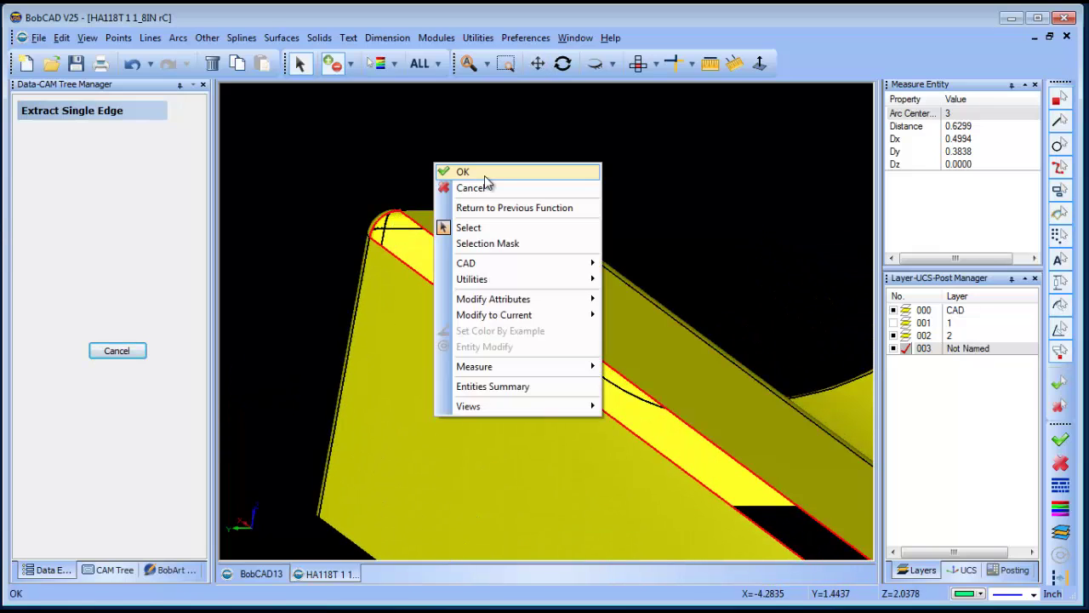
left_click(482, 174)
Step: Extract the single edges bounding the small gap between the rounded corners at the block's other end, beside the open vertical corner
scroll(479, 172, "down", 4)
left_click(566, 64)
left_click(562, 63)
left_click_drag(613, 375, 628, 225)
middle_click_drag(708, 200, 651, 287)
scroll(651, 285, "up", 3)
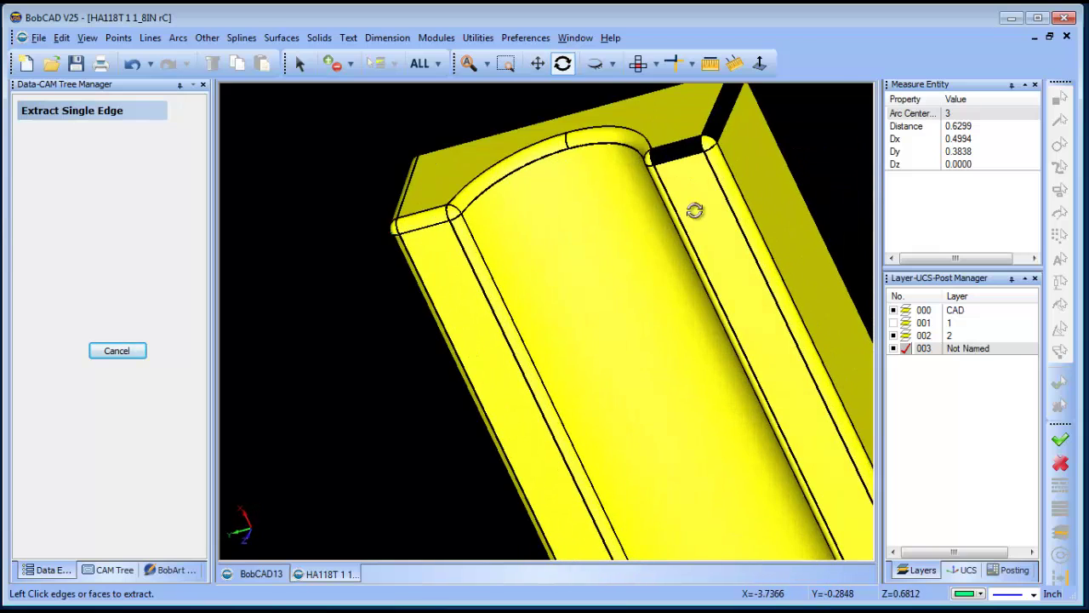
middle_click_drag(720, 166, 613, 311)
scroll(613, 312, "up", 4)
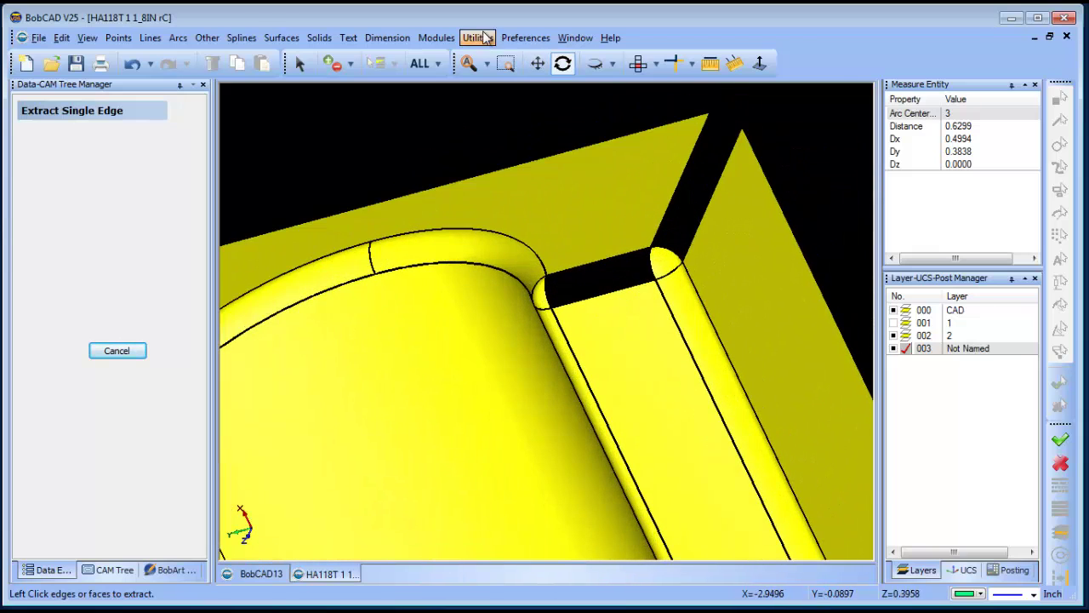
left_click(298, 64)
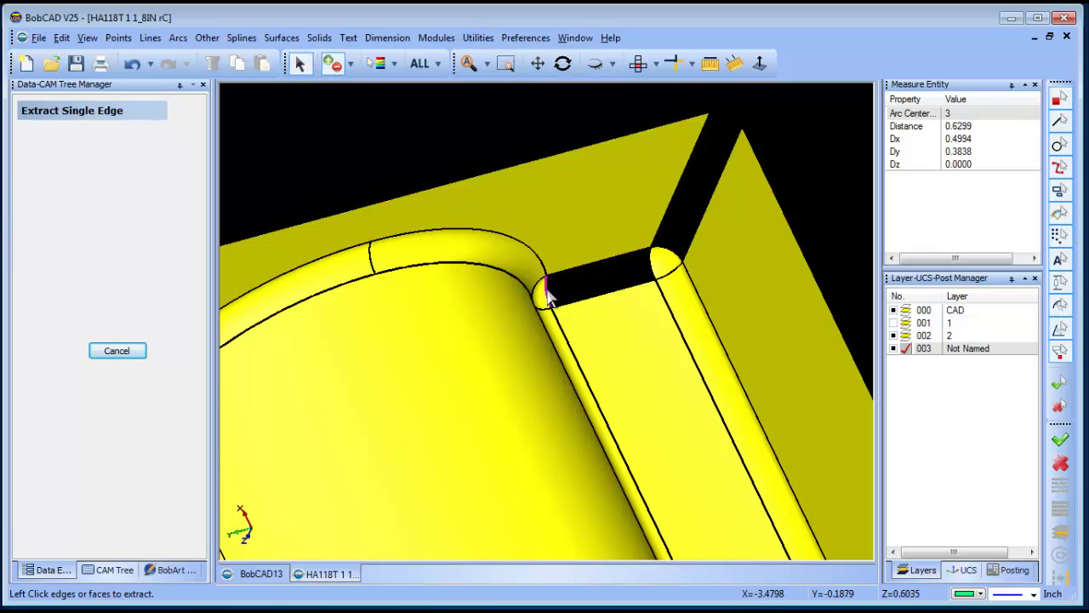
left_click(594, 296)
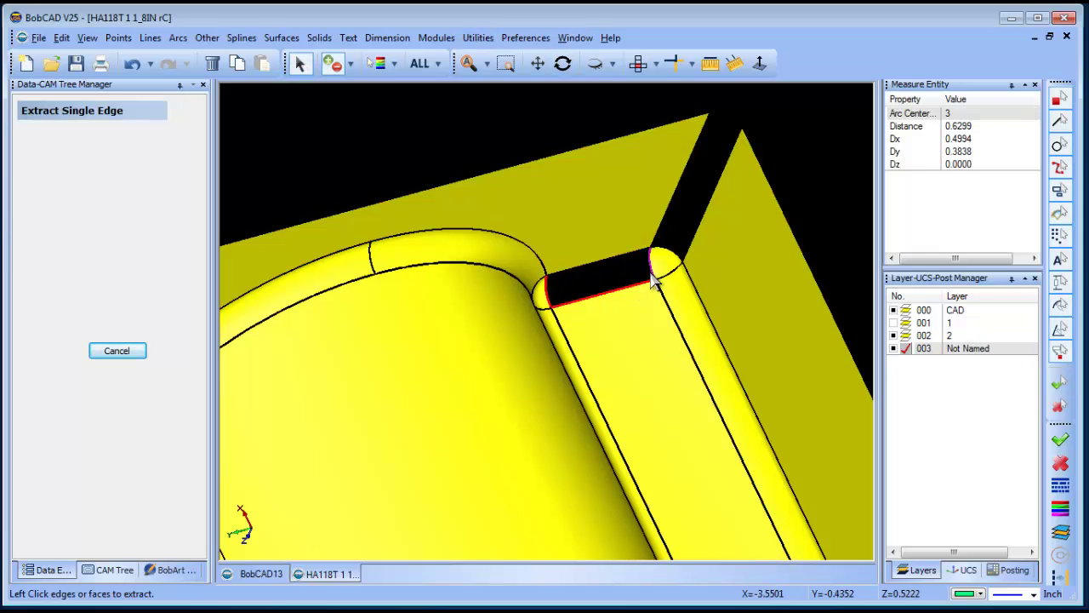
left_click(623, 256)
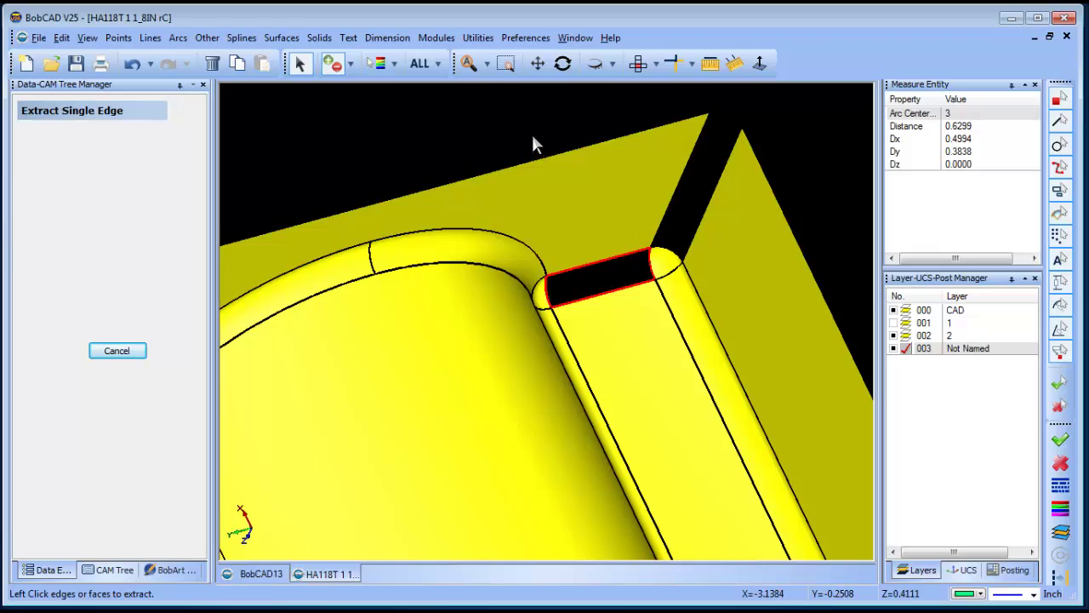
left_click(534, 136)
Step: Extract the long single edges bounding the open vertical corner gap and finish the edge extraction
left_click(676, 191)
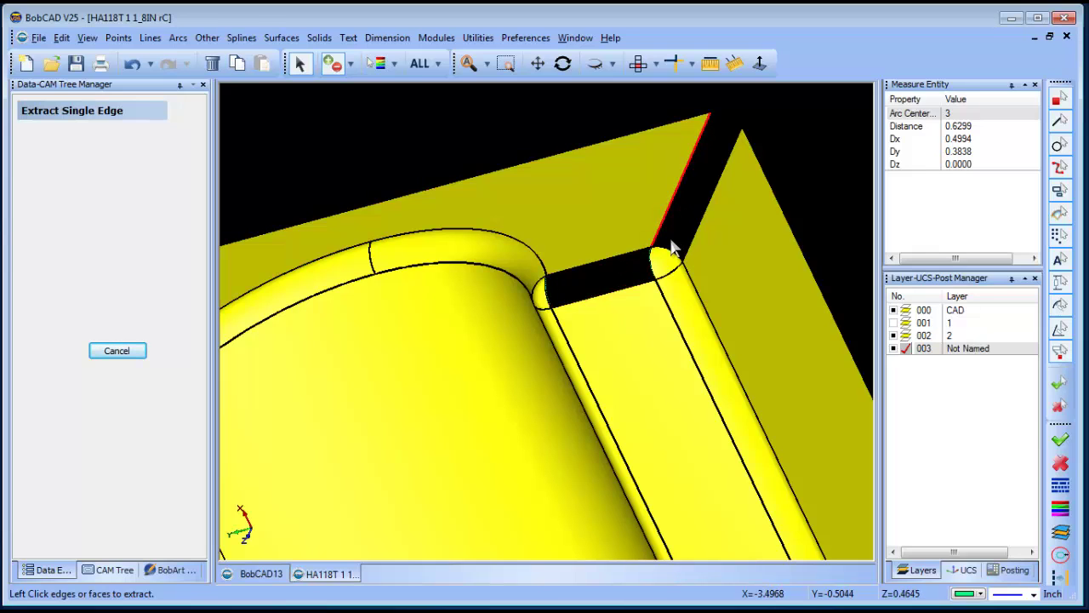
left_click(787, 136)
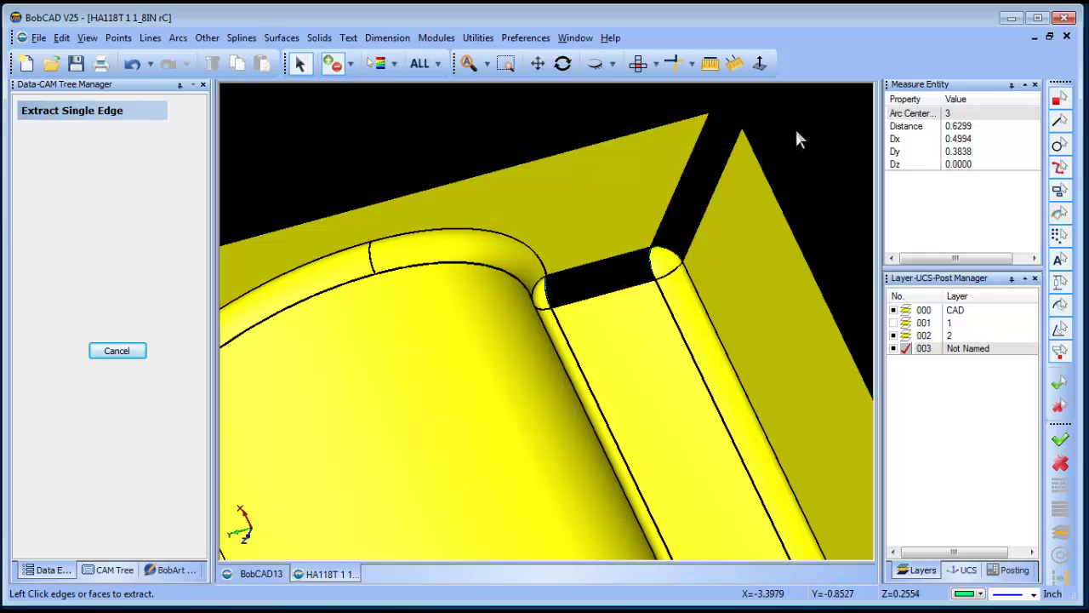
right_click(800, 135)
left_click(835, 155)
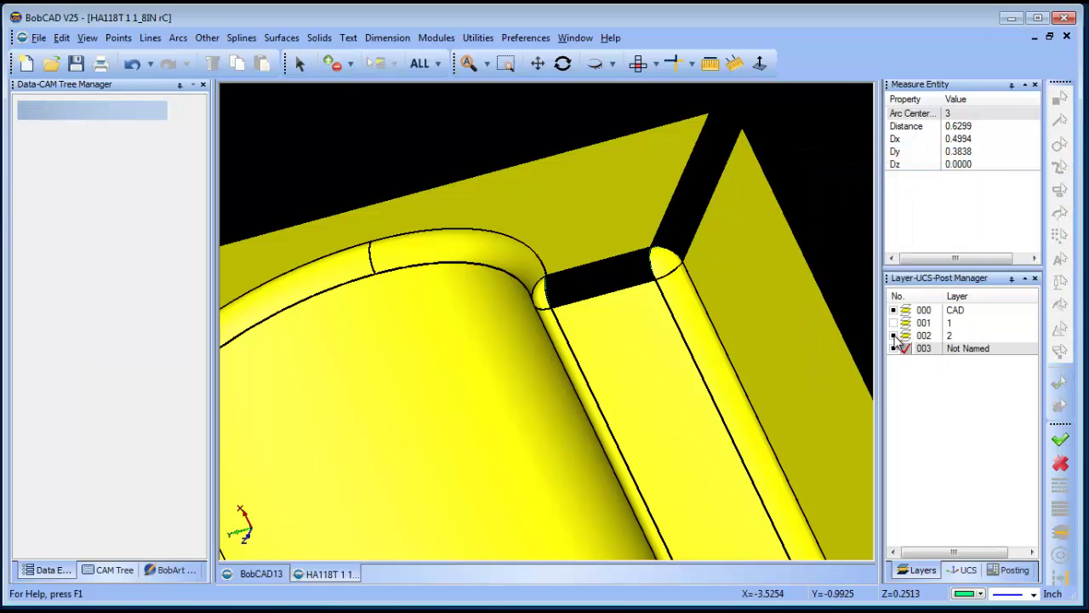
Step: Hide layers 000 and 002 so that only the extracted edges on layer 003 are displayed
left_click(894, 335)
left_click(893, 310)
right_click(741, 297)
left_click(750, 319)
Step: Create a Skin surface over the small end gap, using its two arcs as sections and its two straight edges as rails
scroll(583, 307, "down", 3)
left_click(563, 63)
left_click_drag(550, 414, 560, 315)
scroll(559, 314, "up", 2)
middle_click_drag(710, 396, 561, 350)
scroll(561, 350, "up", 7)
middle_click_drag(616, 428, 503, 353)
left_click_drag(502, 352, 618, 362)
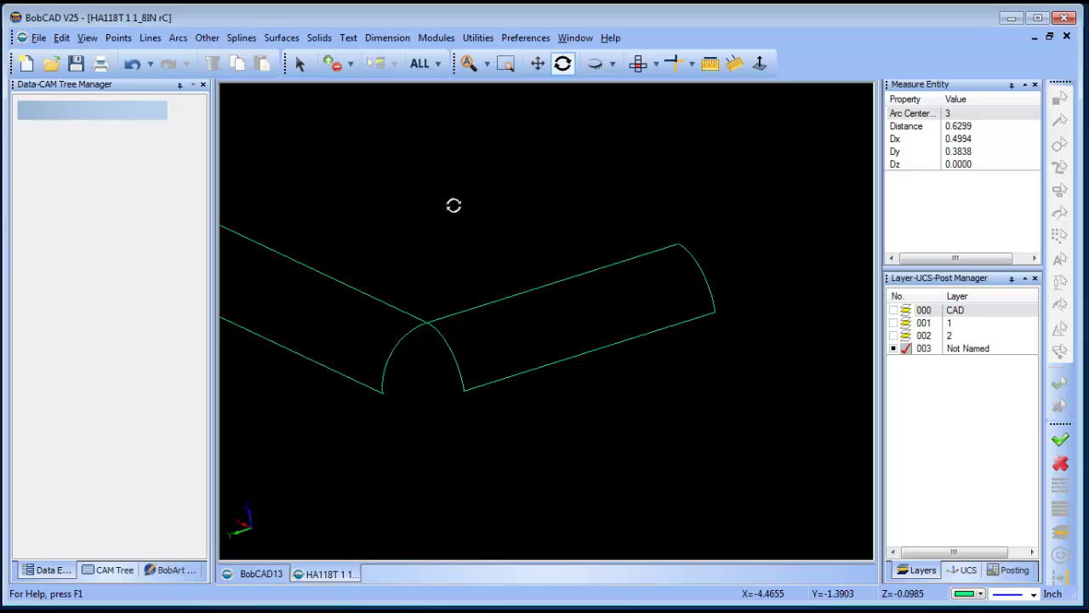
left_click(279, 39)
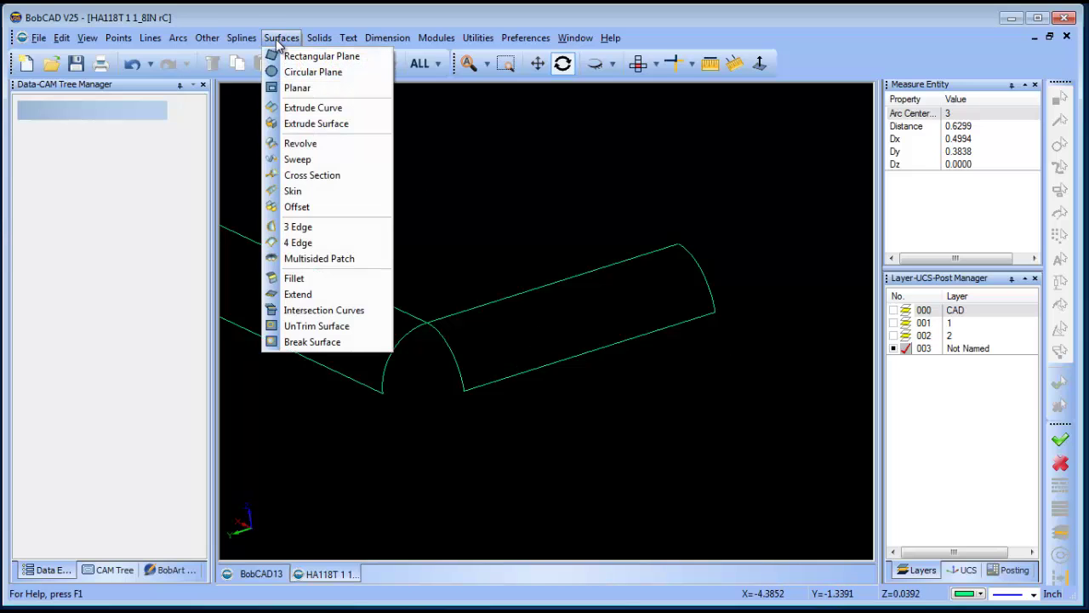
left_click(340, 191)
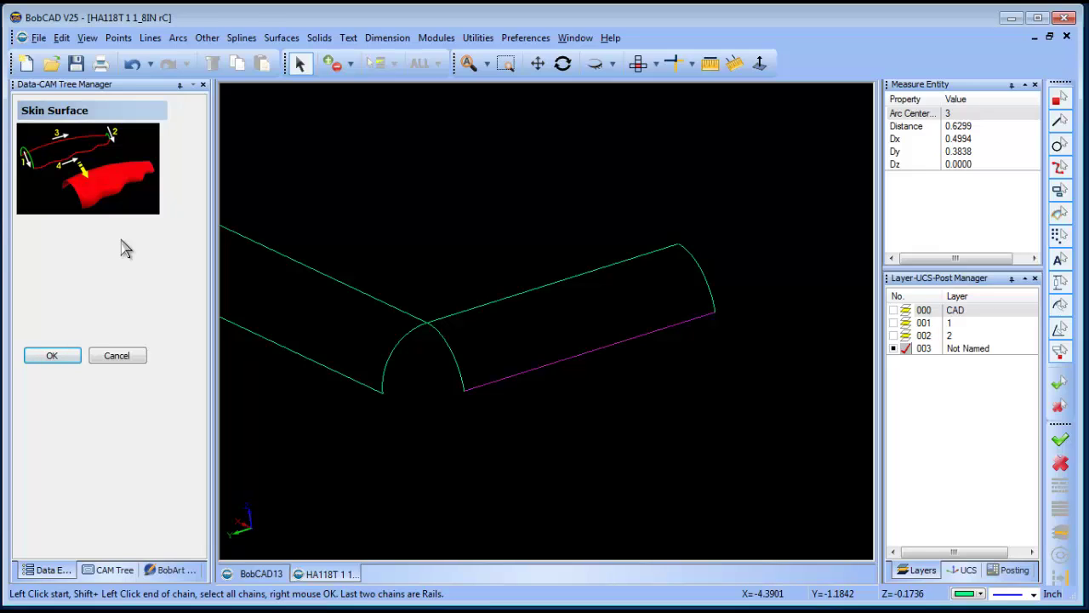
left_click(443, 334)
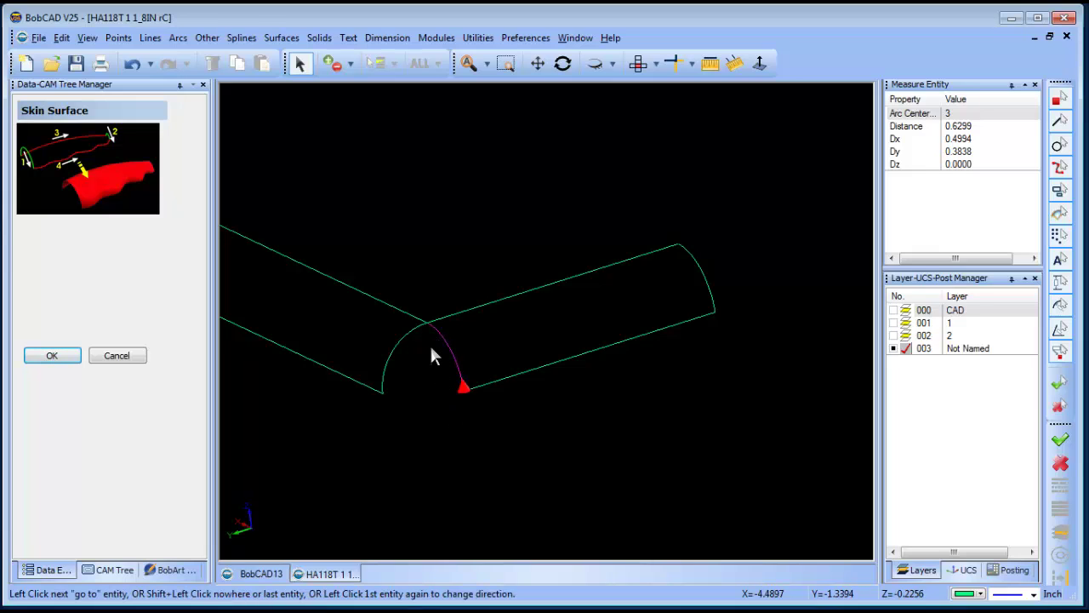
left_click(450, 360)
left_click(412, 417)
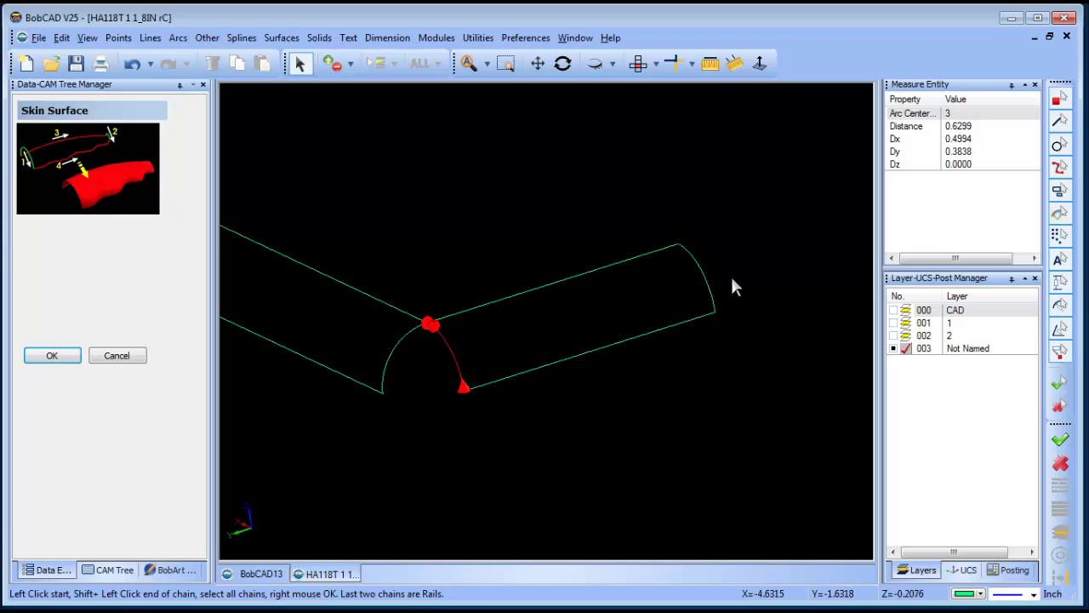
left_click(697, 266)
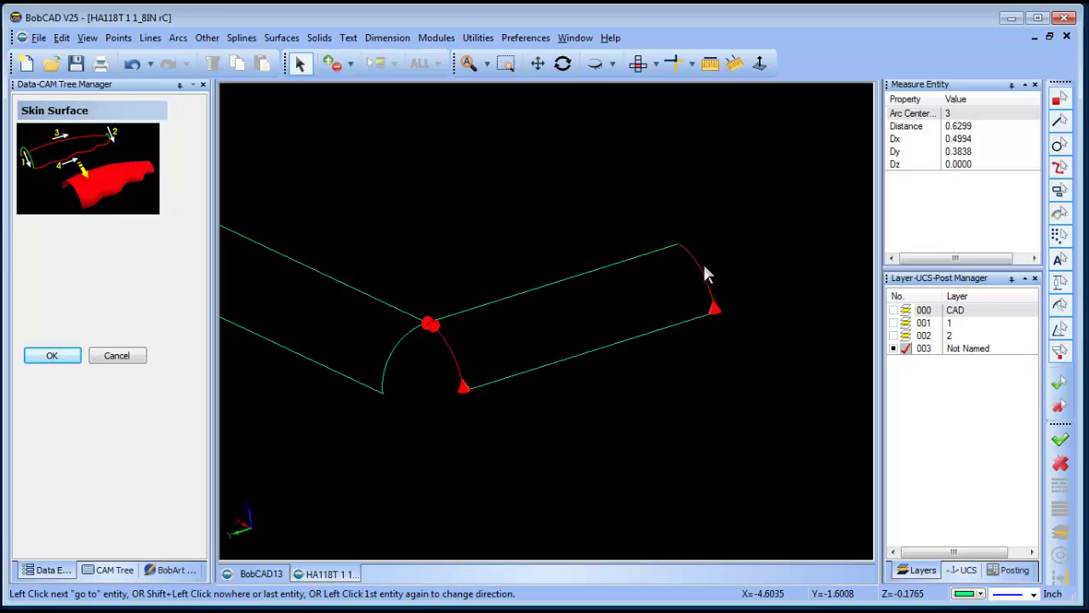
left_click(739, 223, "shift")
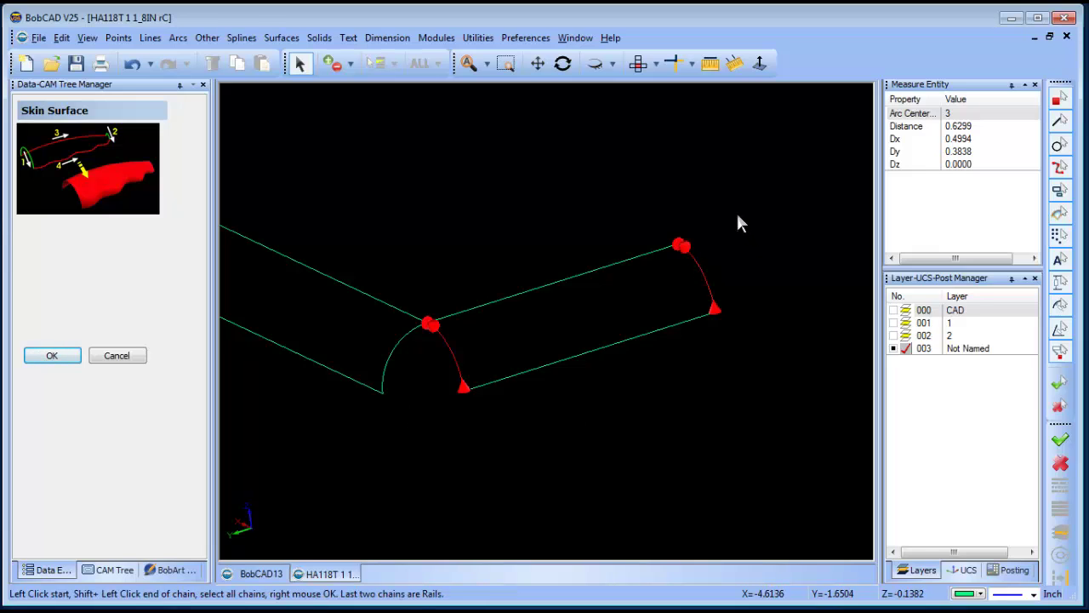
left_click(688, 330)
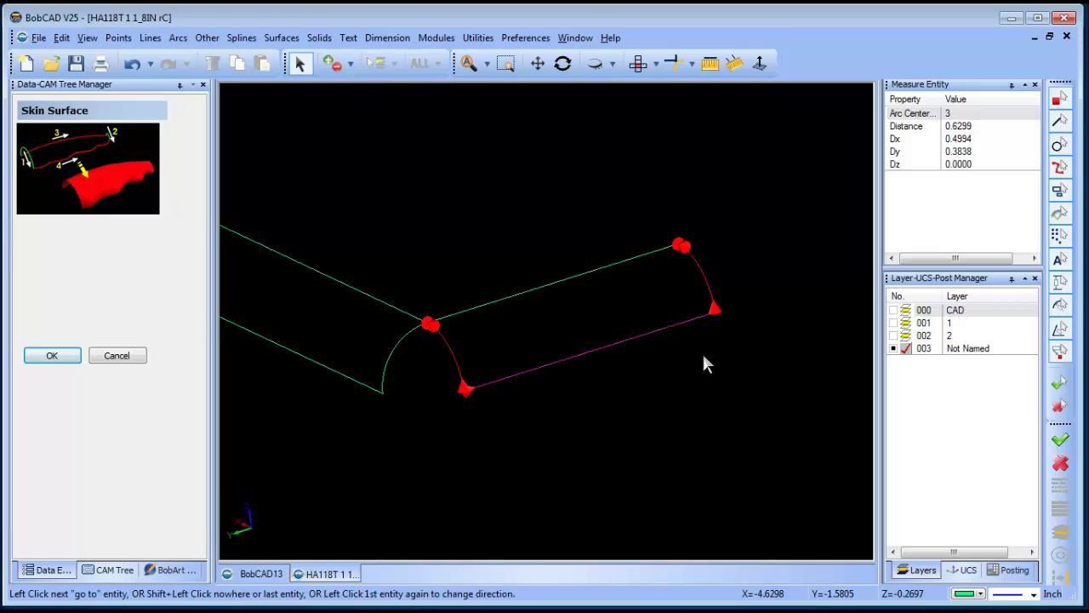
left_click(640, 206, "shift")
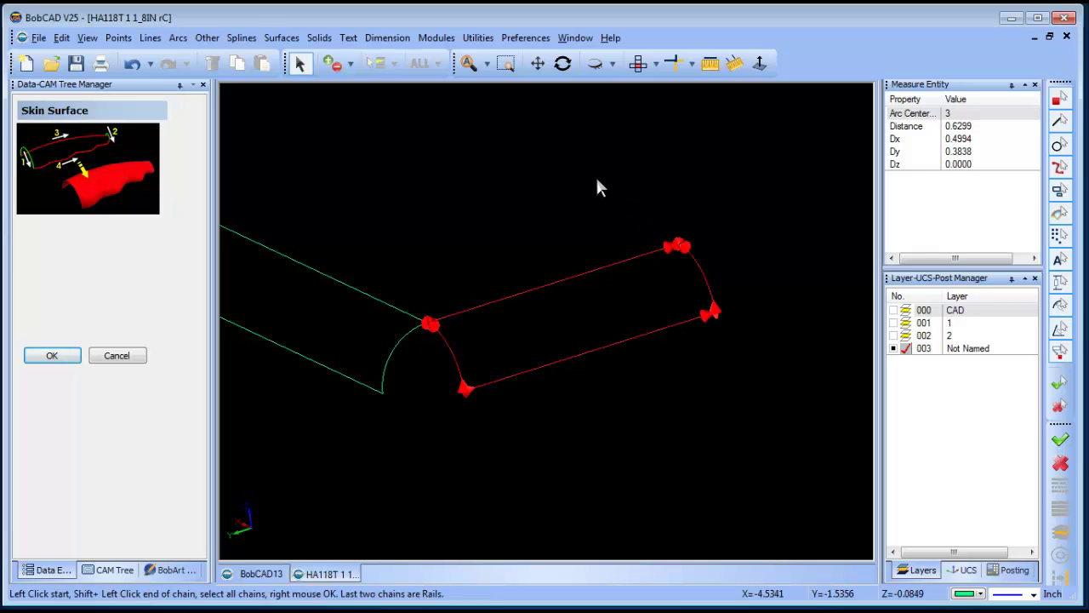
right_click(595, 173)
left_click(625, 179)
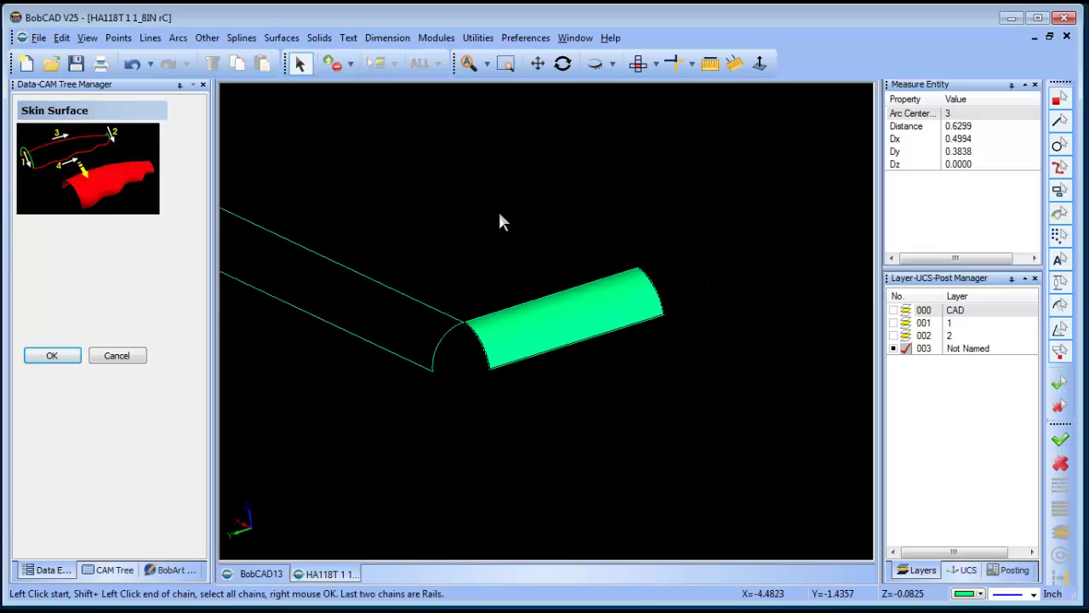
Step: Create a Skin surface over the long side-rim gap, using its end arcs as sections and the long edges as rails
middle_click_drag(454, 246, 696, 297)
scroll(545, 272, "down", 4)
middle_click_drag(426, 377, 618, 477)
scroll(542, 374, "down", 3)
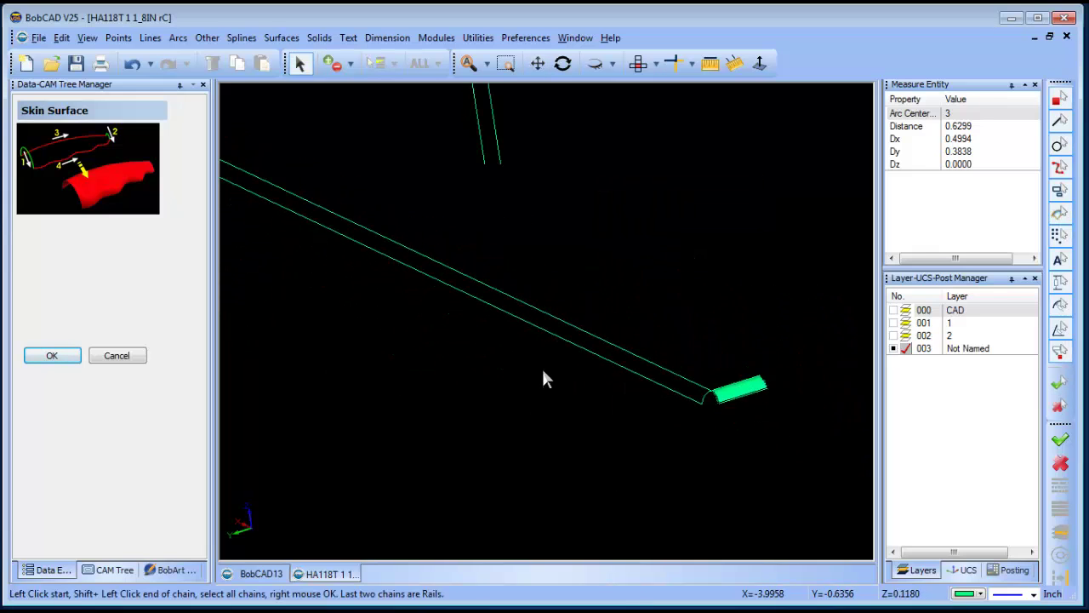
left_click(288, 202)
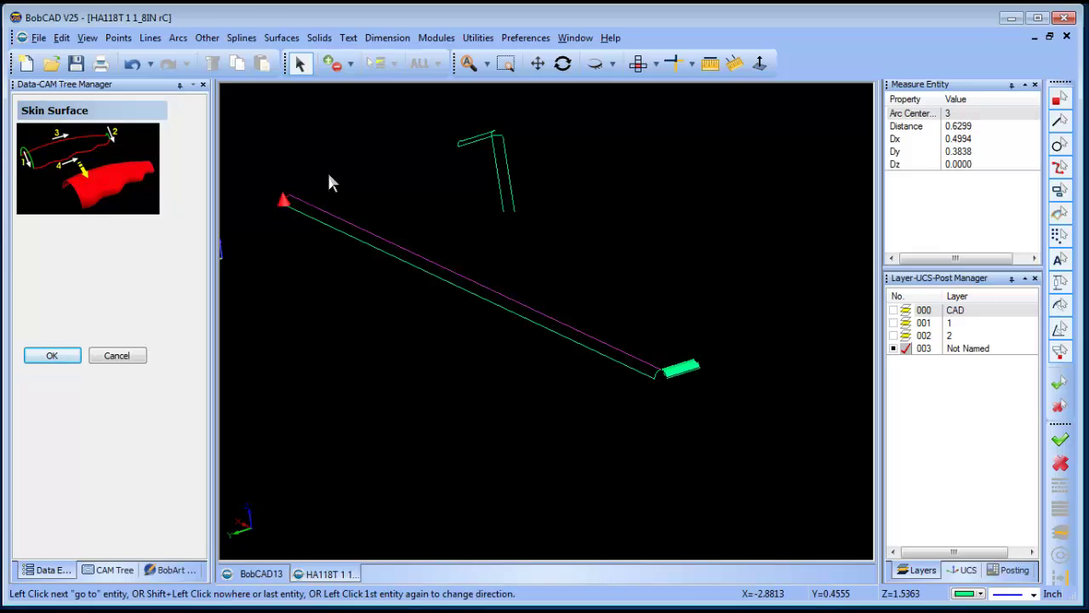
left_click(331, 180, "shift")
left_click(657, 375)
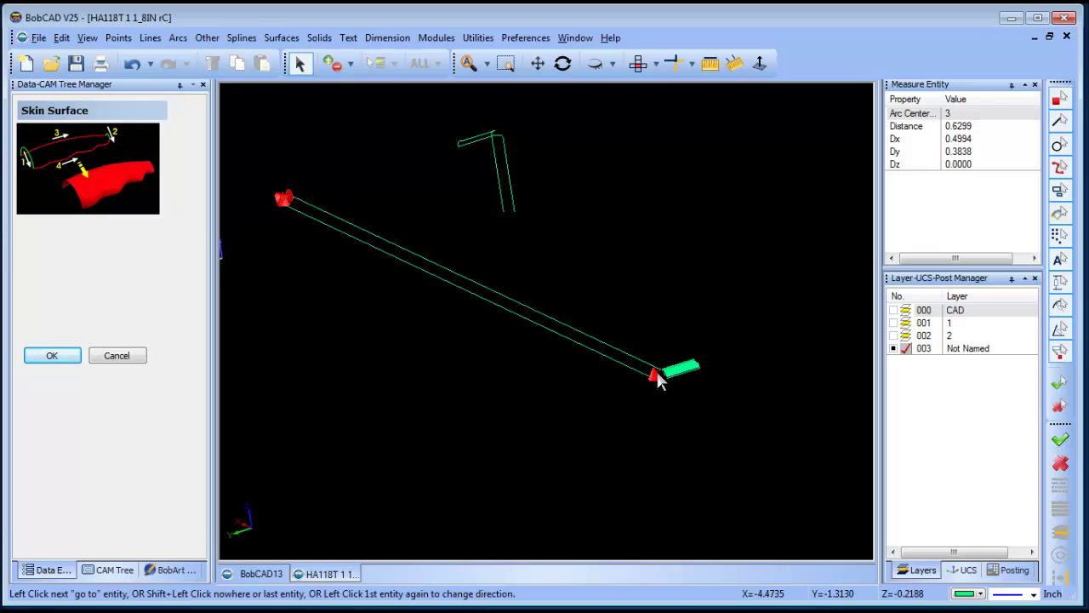
left_click(670, 290, "shift")
left_click(601, 353)
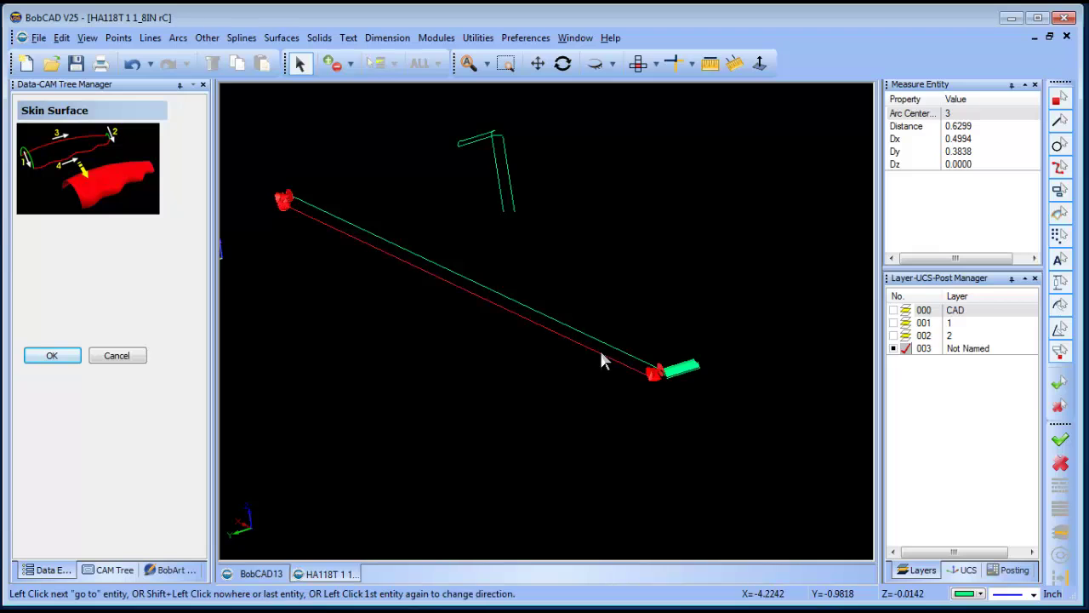
left_click(598, 394, "shift")
left_click(611, 344)
left_click(630, 301, "shift")
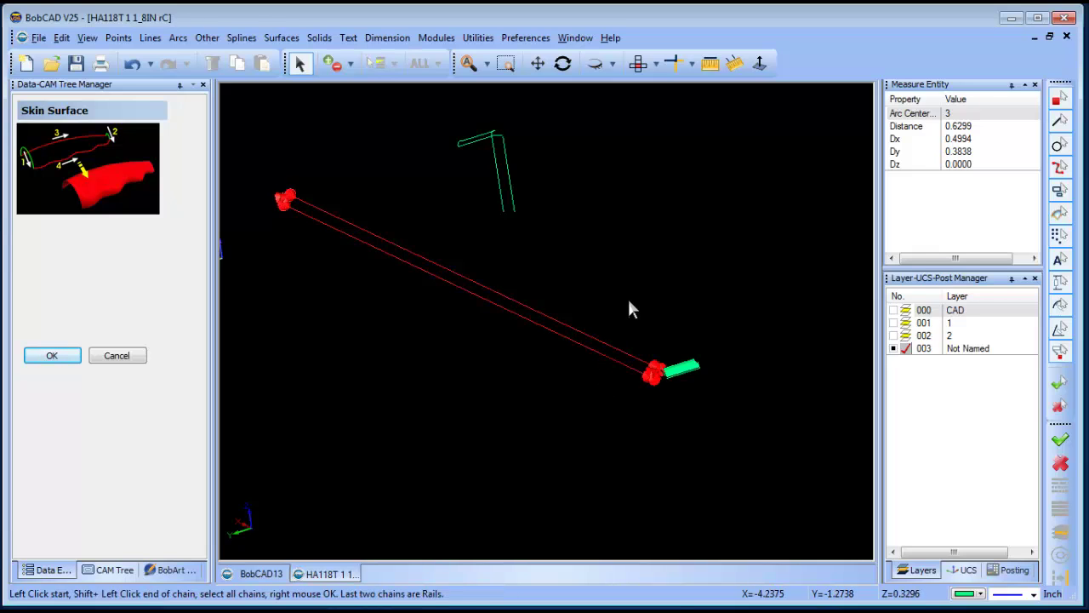
right_click(633, 284)
left_click(664, 294)
Step: Create a Skin surface over the small gap above the vertical corner edges, using its two arcs as sections and straight edges as rails
scroll(545, 224, "down", 1)
scroll(556, 303, "up", 8)
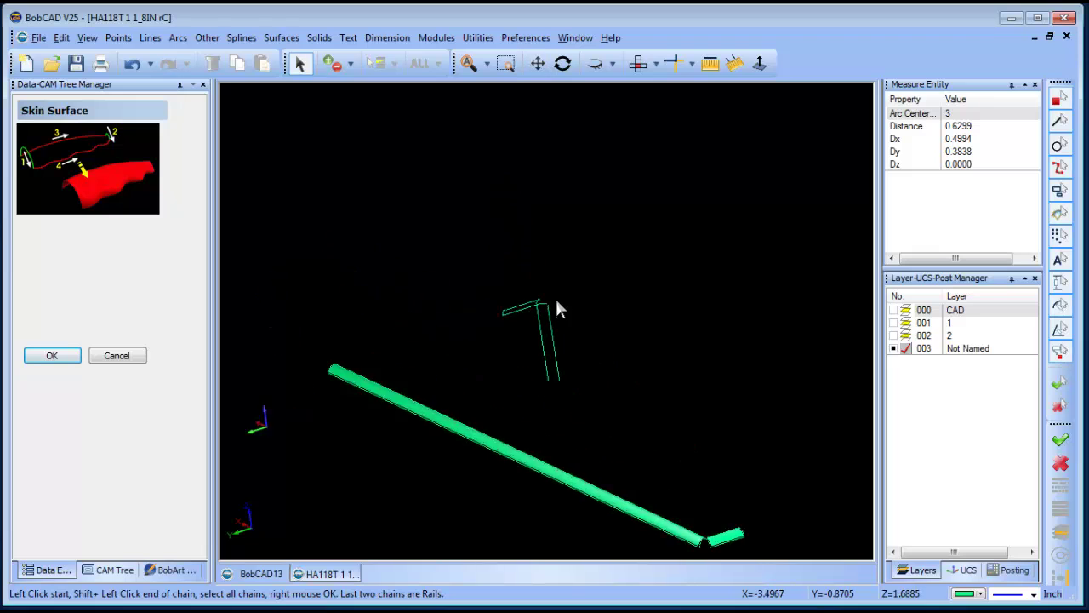
left_click(562, 63)
left_click_drag(550, 270, 469, 337)
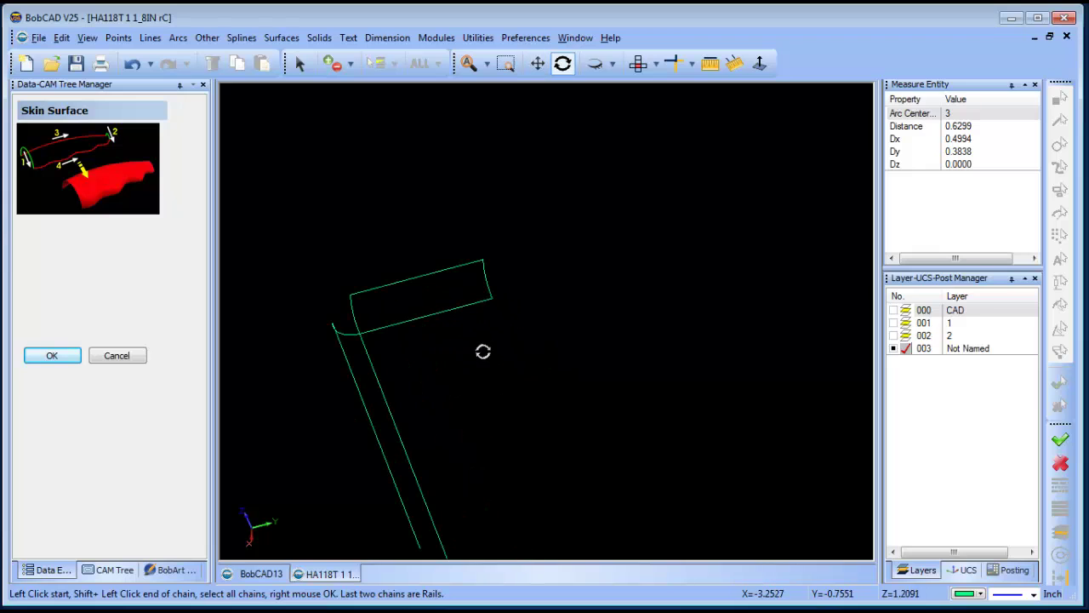
left_click(300, 64)
left_click(363, 309)
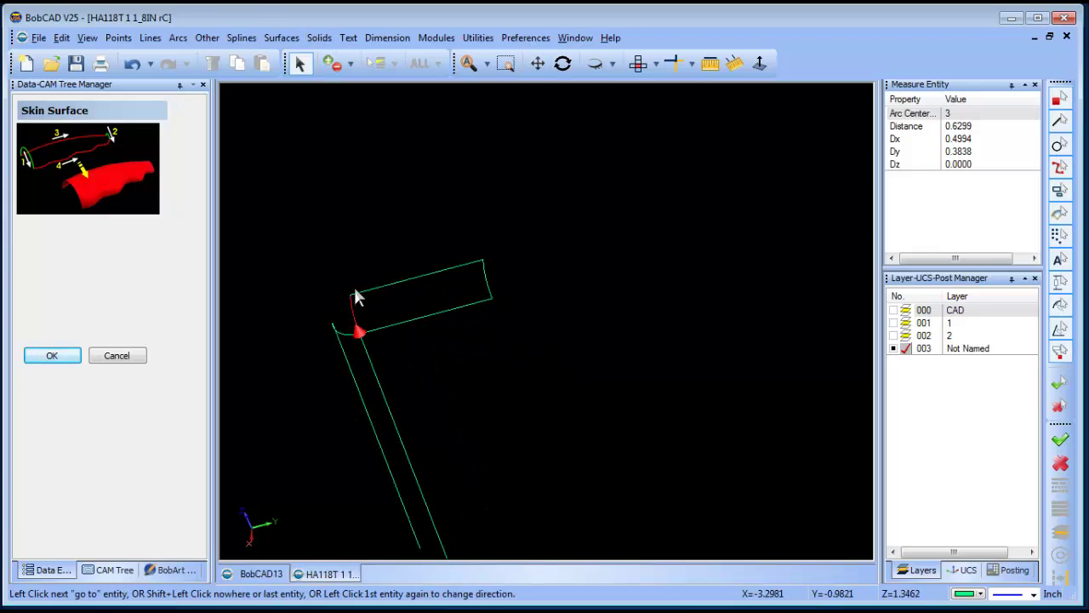
left_click(484, 270)
left_click(511, 256, "shift")
left_click(467, 303)
left_click(468, 295, "shift")
left_click(473, 262)
left_click(542, 228, "shift")
right_click(546, 225)
left_click(600, 238)
Step: Copy the arc above the two vertical corner edges once with Translate, from its upper endpoint to the lower end of the same edge
left_click(563, 63)
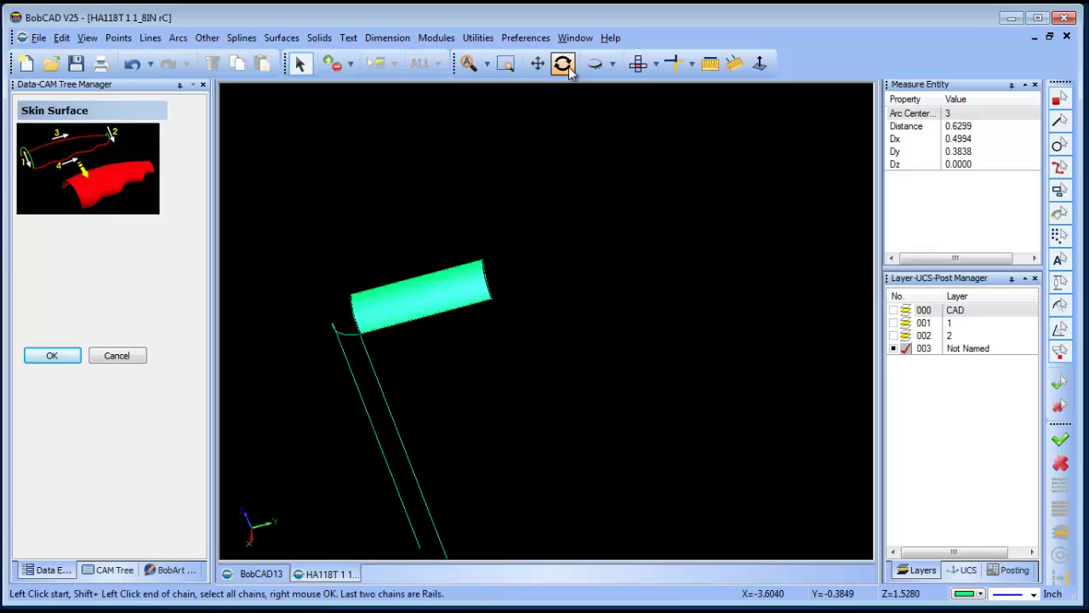
left_click_drag(457, 367, 472, 155)
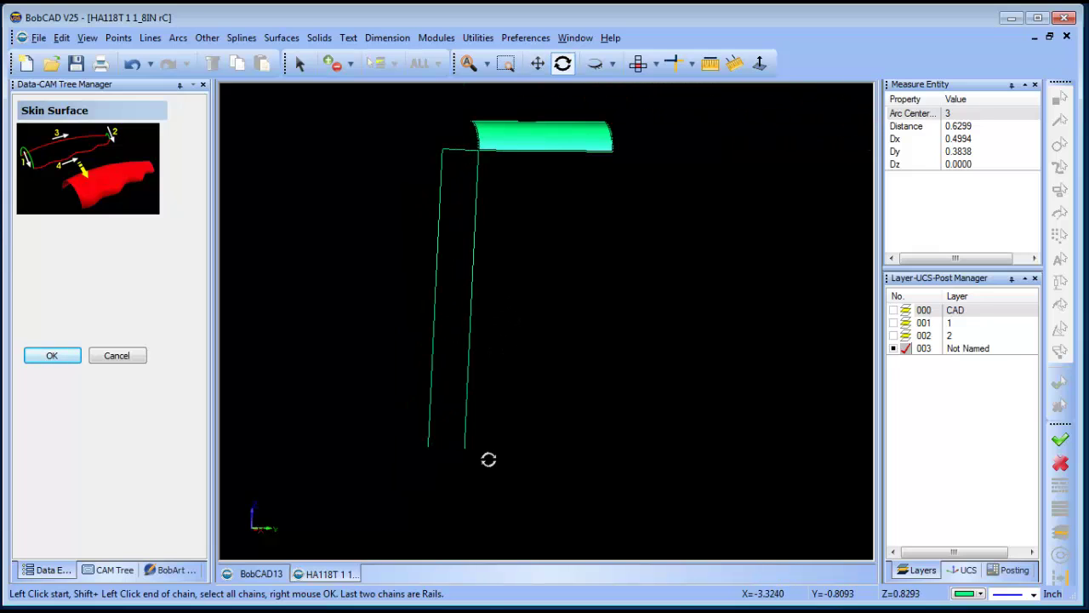
left_click(477, 38)
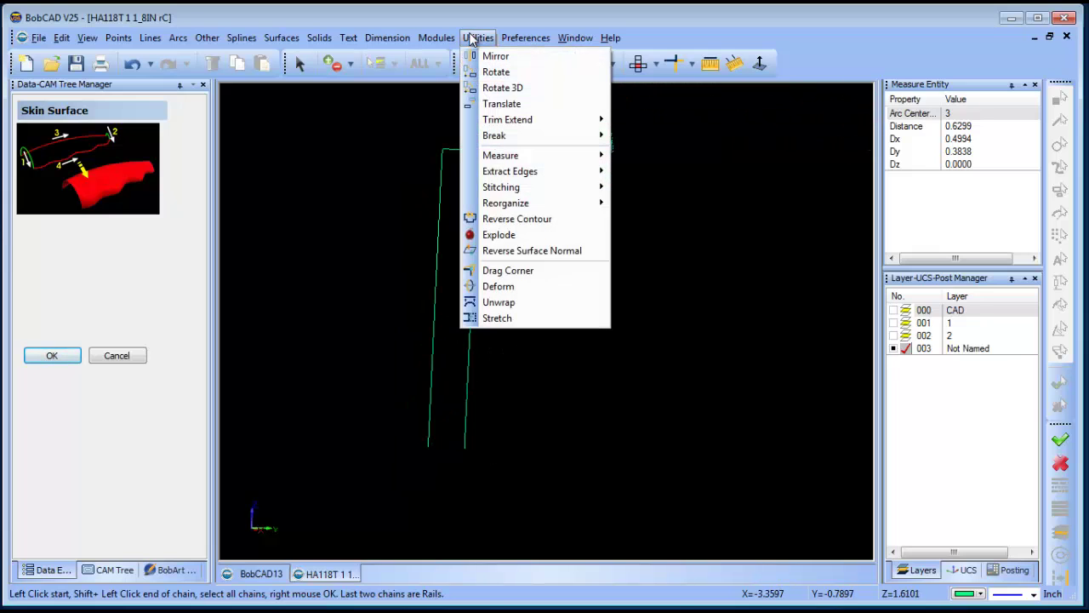
left_click(518, 107)
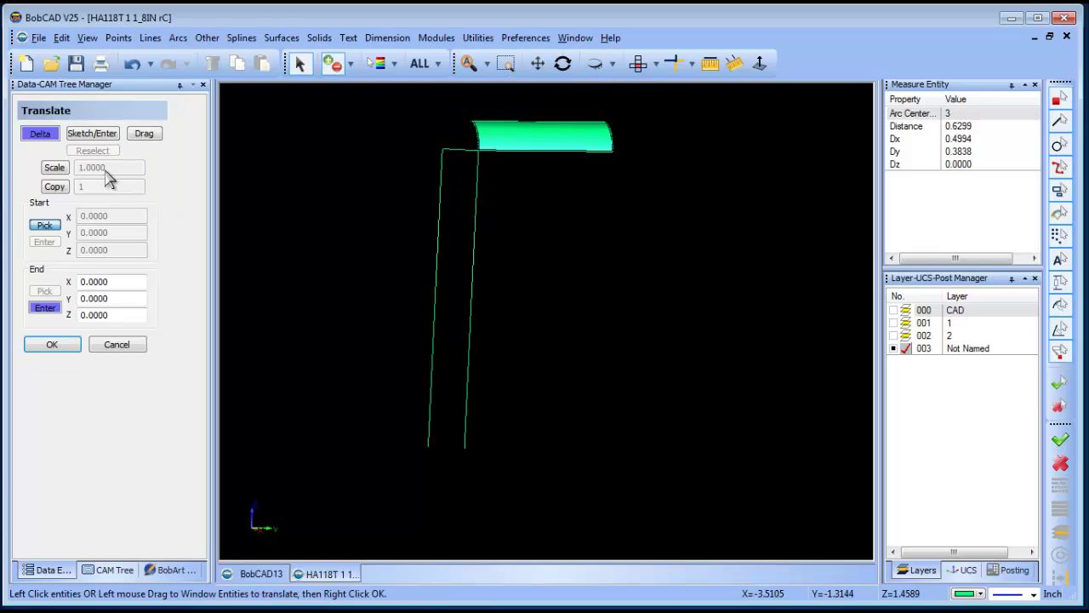
left_click(55, 187)
left_click(92, 135)
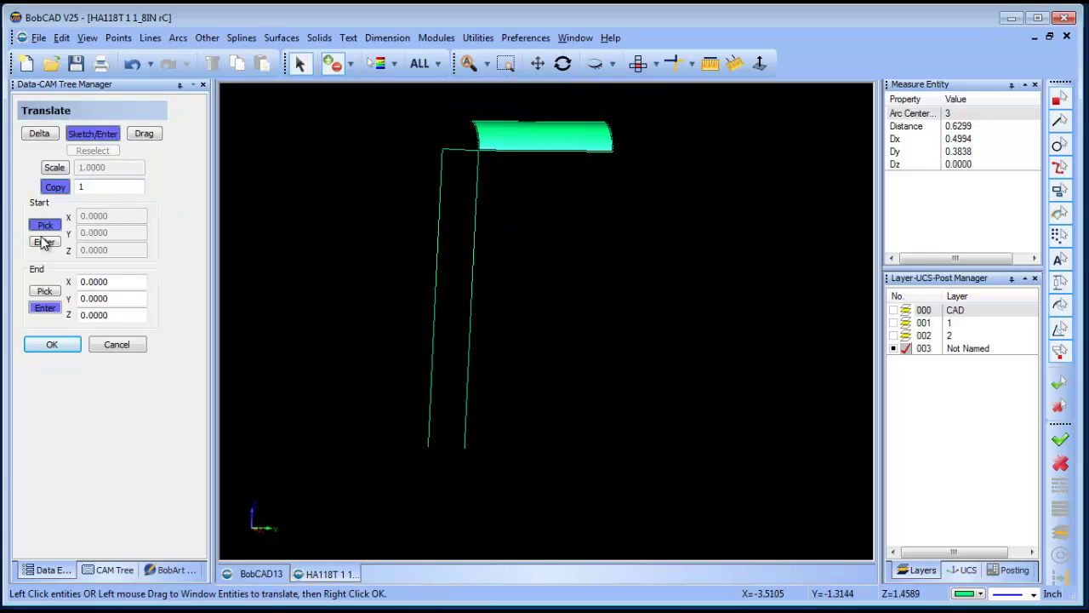
left_click(55, 292)
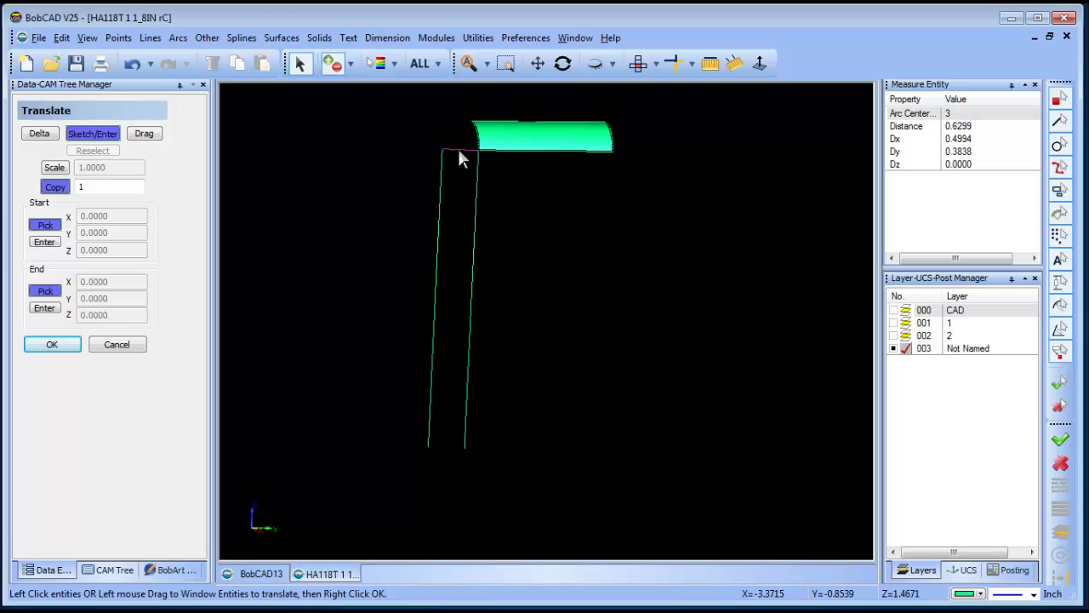
left_click(459, 151)
right_click(384, 168)
left_click(412, 176)
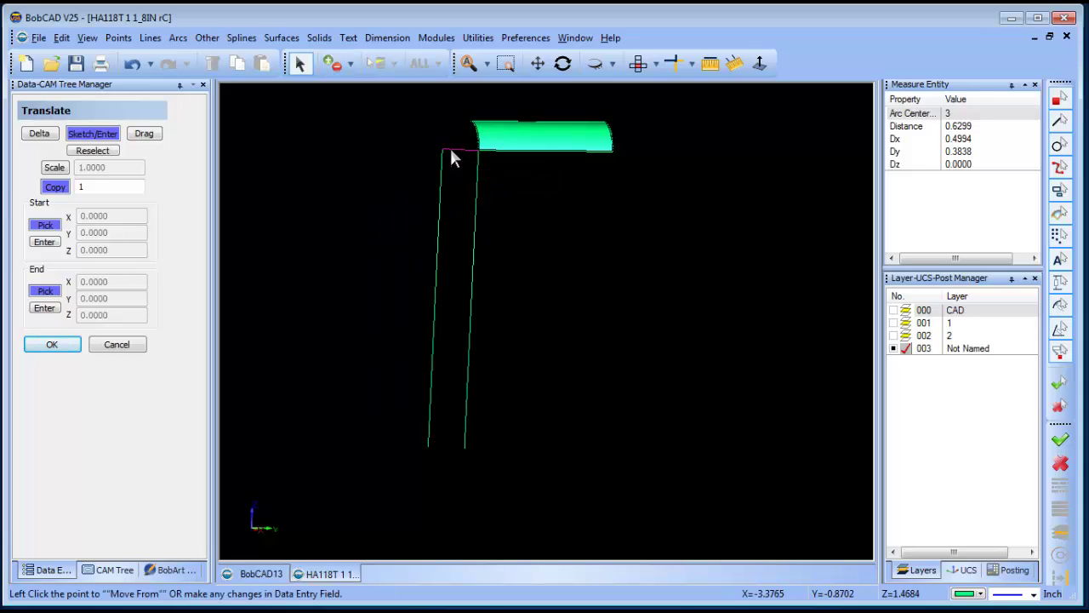
left_click(442, 149)
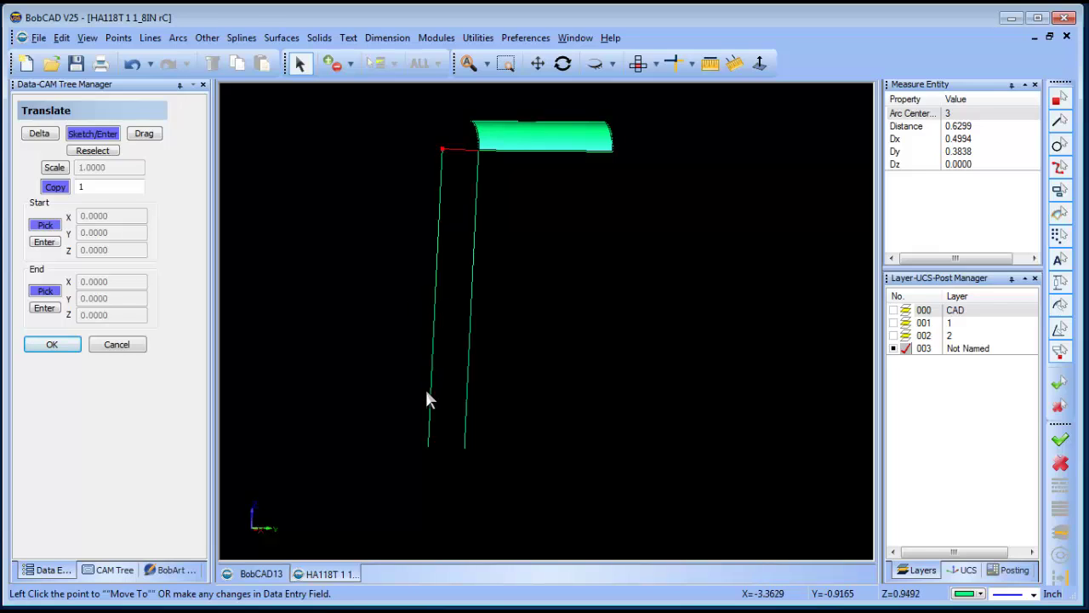
left_click(427, 446)
right_click(352, 349)
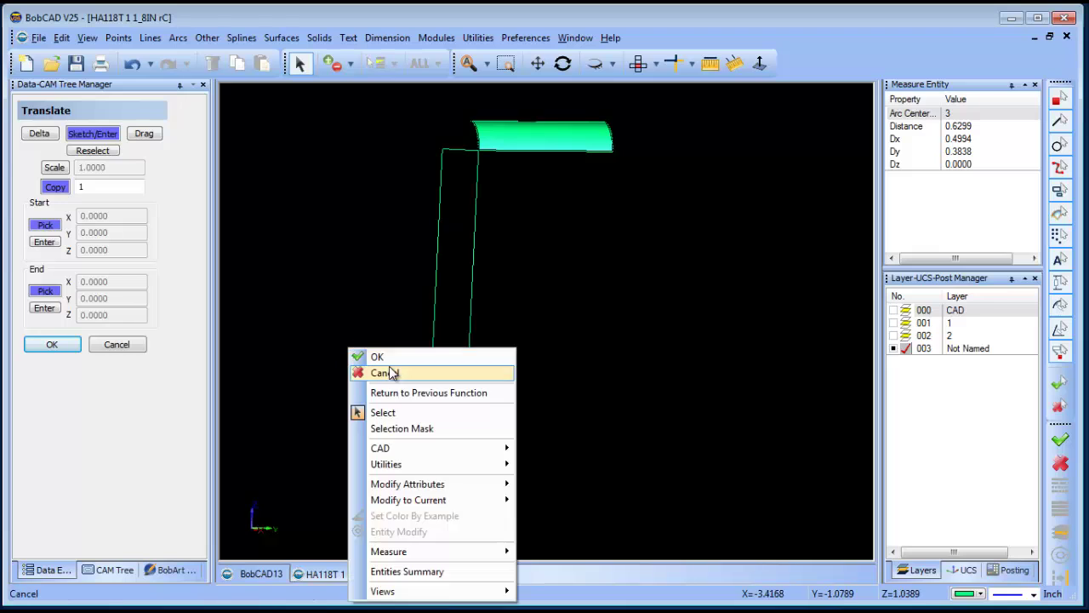
left_click(389, 373)
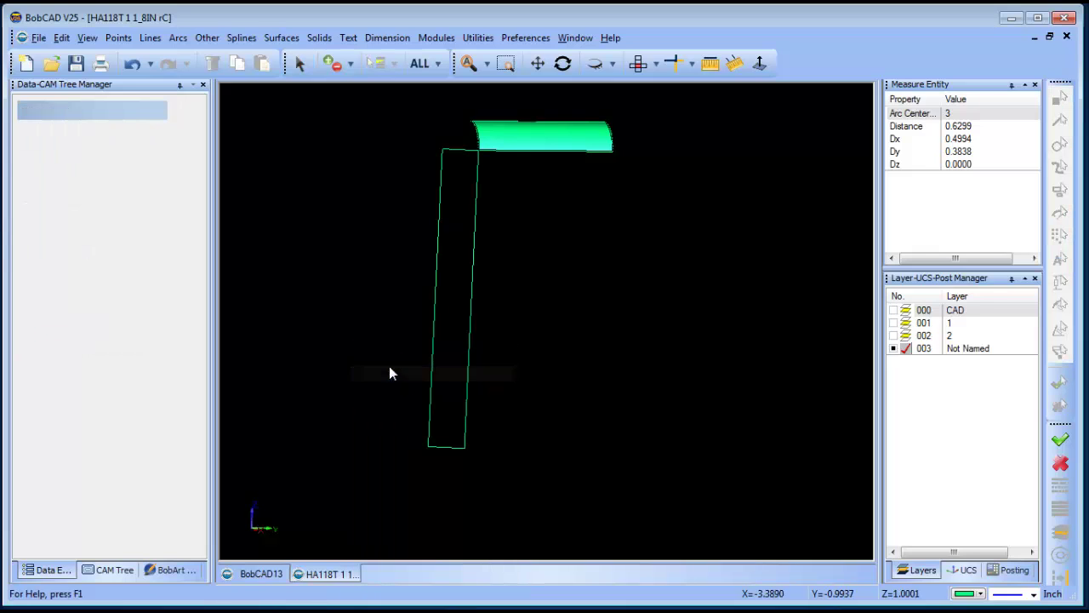
Step: Create a Skin surface over the vertical corner gap, using its top and bottom arcs as sections and the two vertical edges as rails
left_click(277, 38)
left_click(337, 193)
left_click(433, 445)
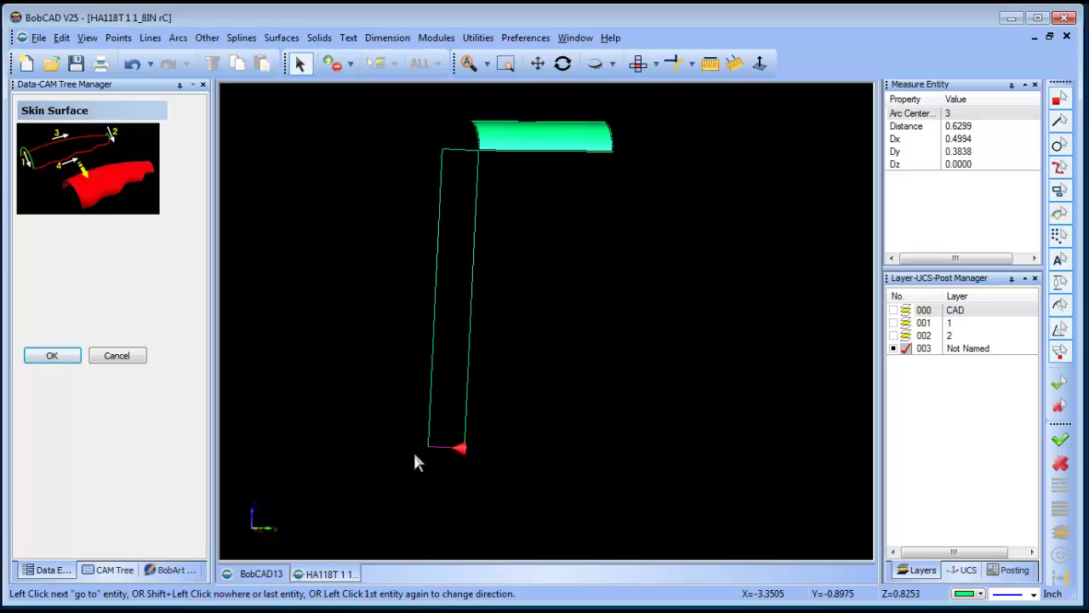
left_click(449, 149)
left_click(473, 189)
left_click(534, 189, "shift")
left_click(440, 181)
left_click(376, 180, "shift")
right_click(375, 180)
left_click(394, 180)
Step: Display layer 002 again, leave the Skin Surface command and check the new surfaces against the channel block
middle_click_drag(394, 178, 870, 339)
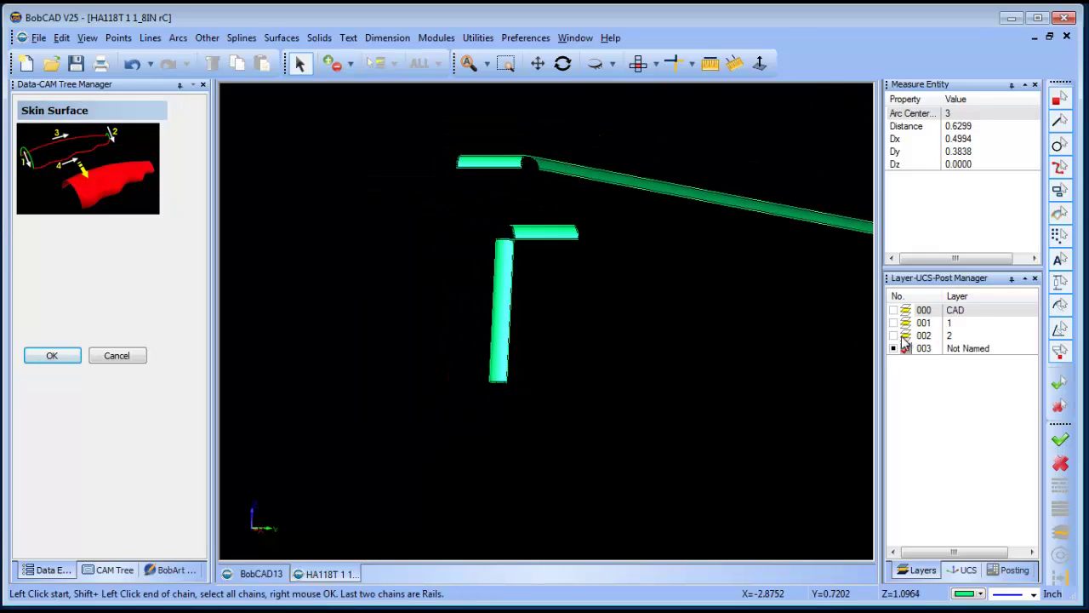
left_click(894, 336)
right_click(676, 138)
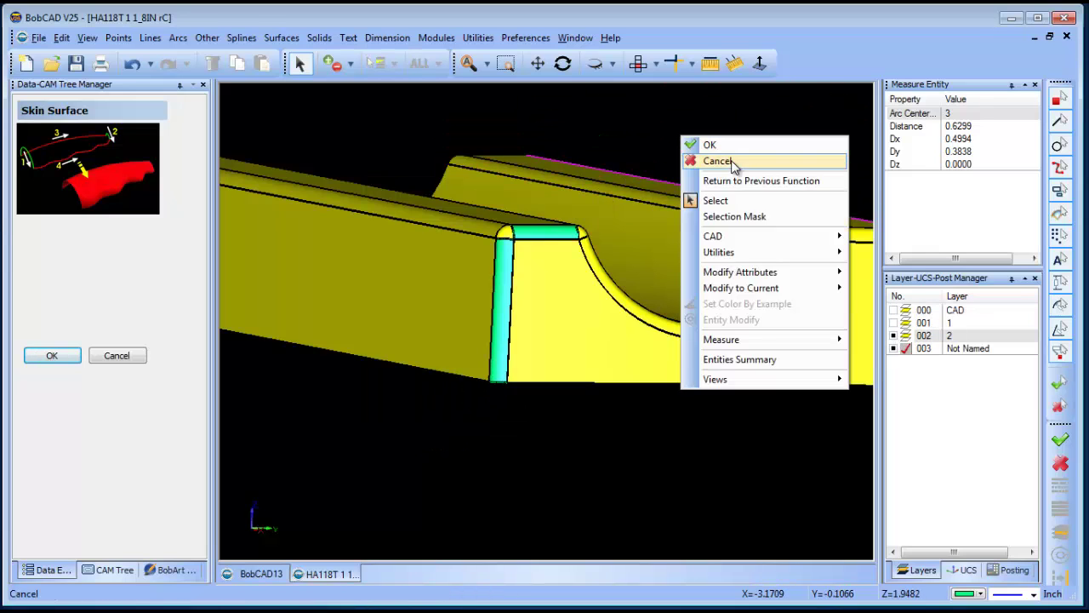
left_click(712, 165)
left_click(563, 64)
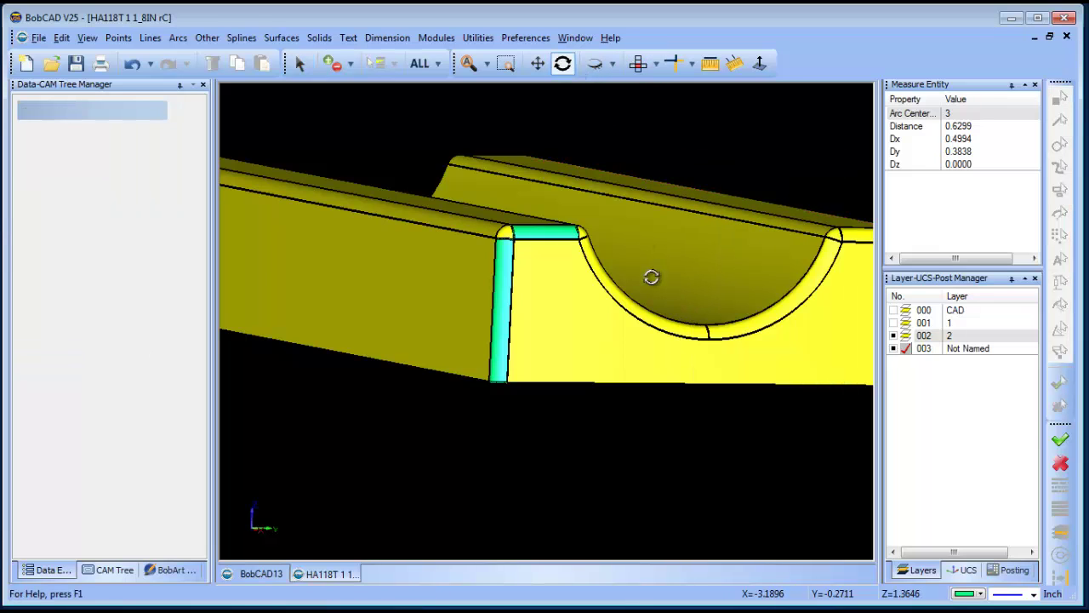
scroll(676, 290, "down", 4)
left_click_drag(707, 356, 648, 351)
scroll(627, 342, "down", 5)
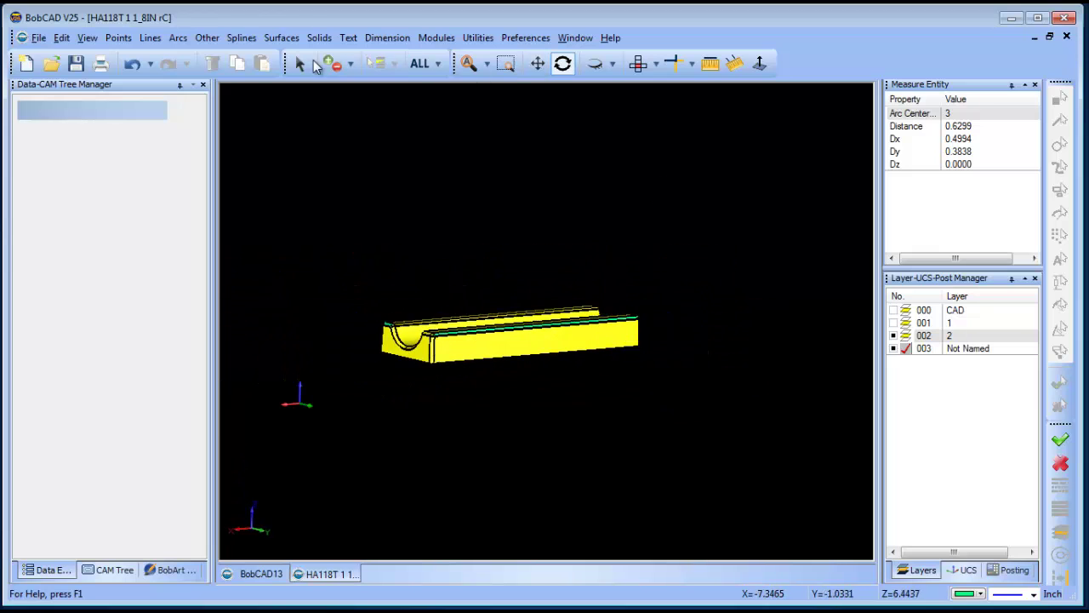
Step: Make layer 002 the active layer and stitch all of the channel block's surfaces, including the new skins, into a solid
left_click(301, 65)
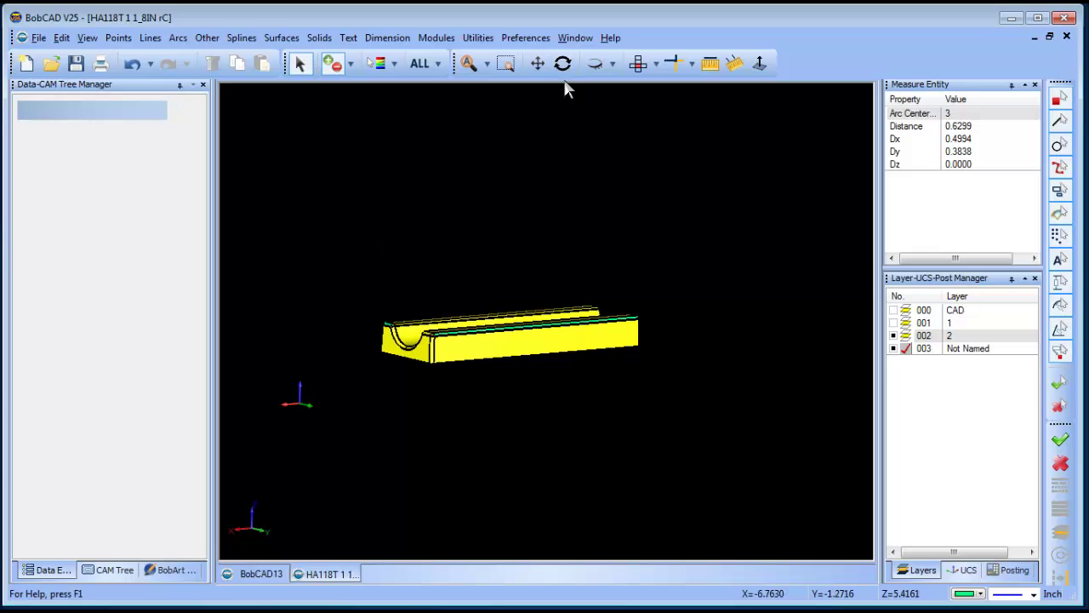
left_click(478, 38)
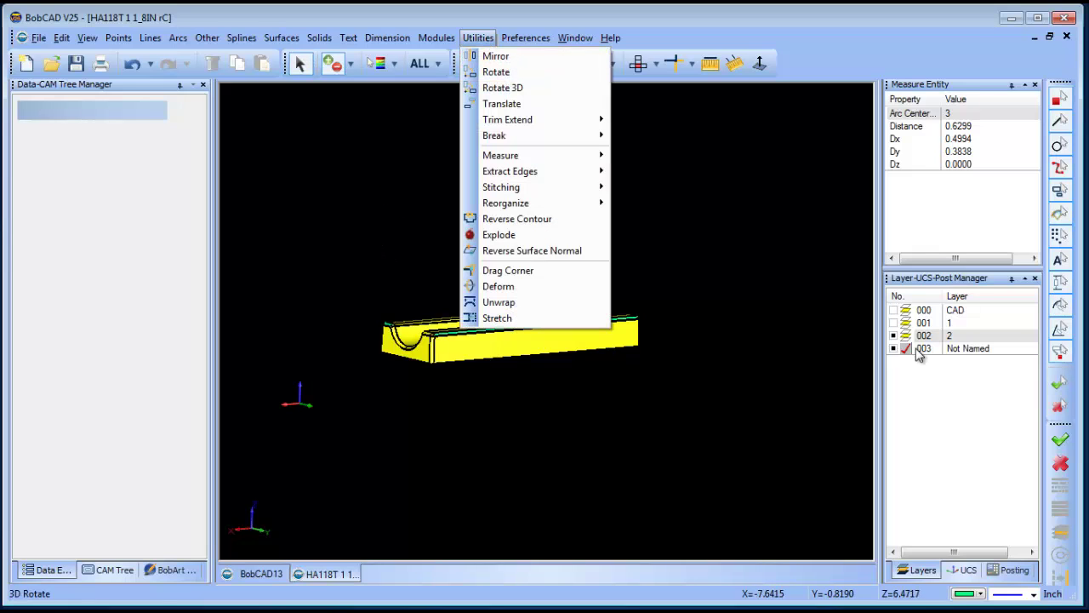
left_click(479, 39)
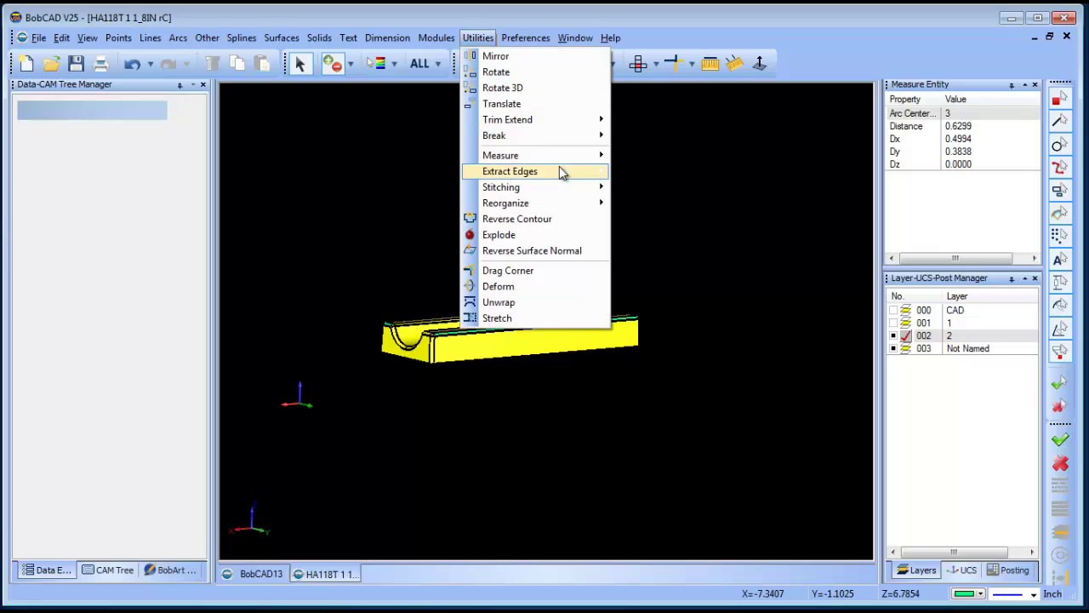
mouse_move(564, 187)
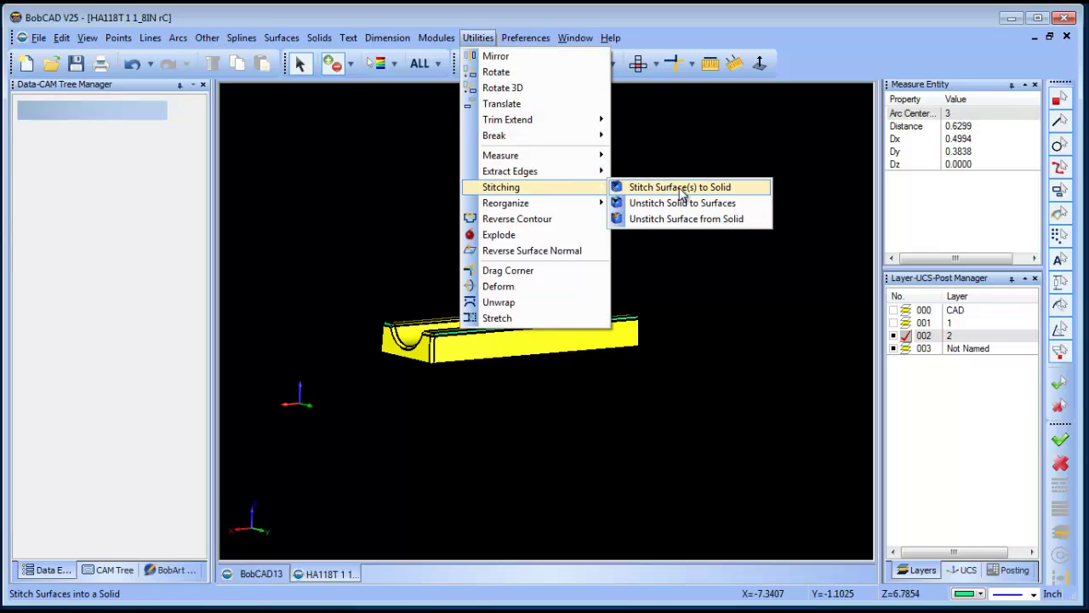
left_click(681, 190)
left_click_drag(391, 256, 647, 410)
right_click(658, 281)
left_click(692, 289)
right_click(694, 296)
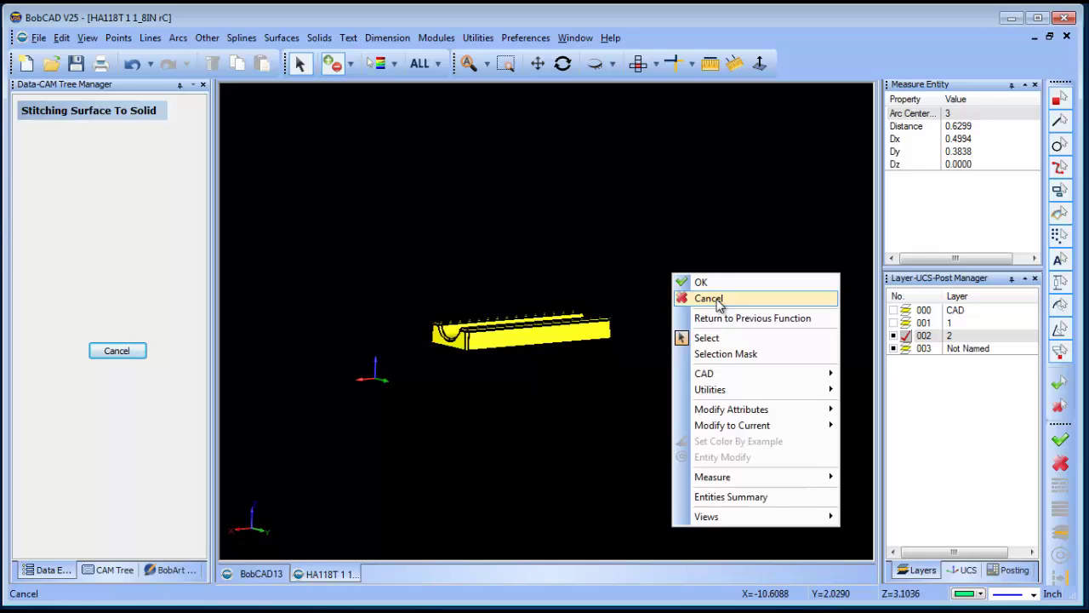
left_click(713, 297)
Step: Hide layer 003 and change the color of the stitched channel block solid to bright green
scroll(711, 302, "up", 3)
left_click(893, 349)
left_click(300, 66)
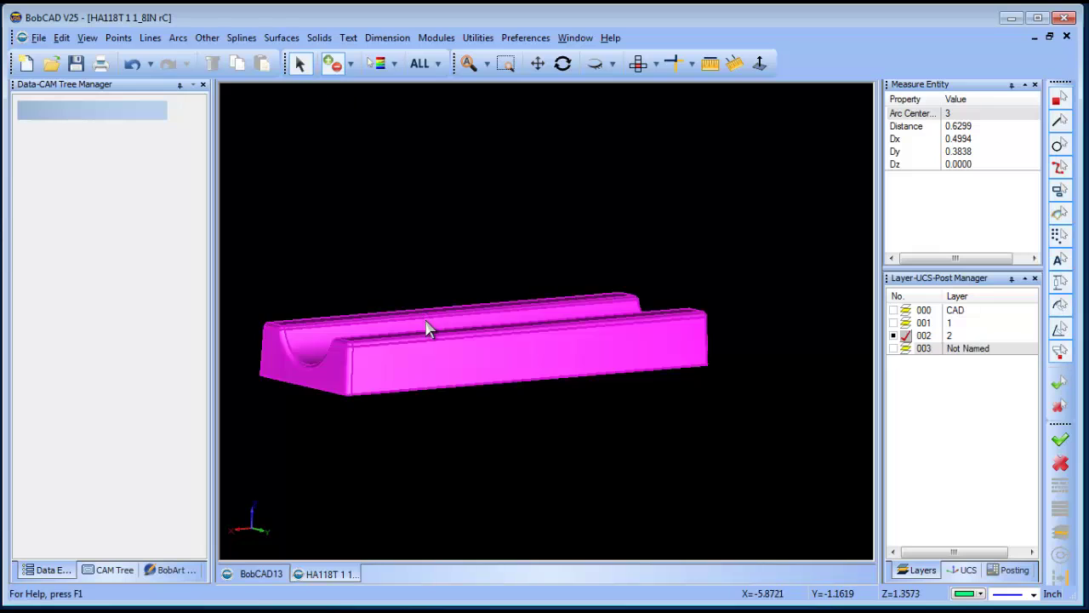
left_click(428, 326)
right_click(433, 186)
mouse_move(557, 321)
left_click(630, 329)
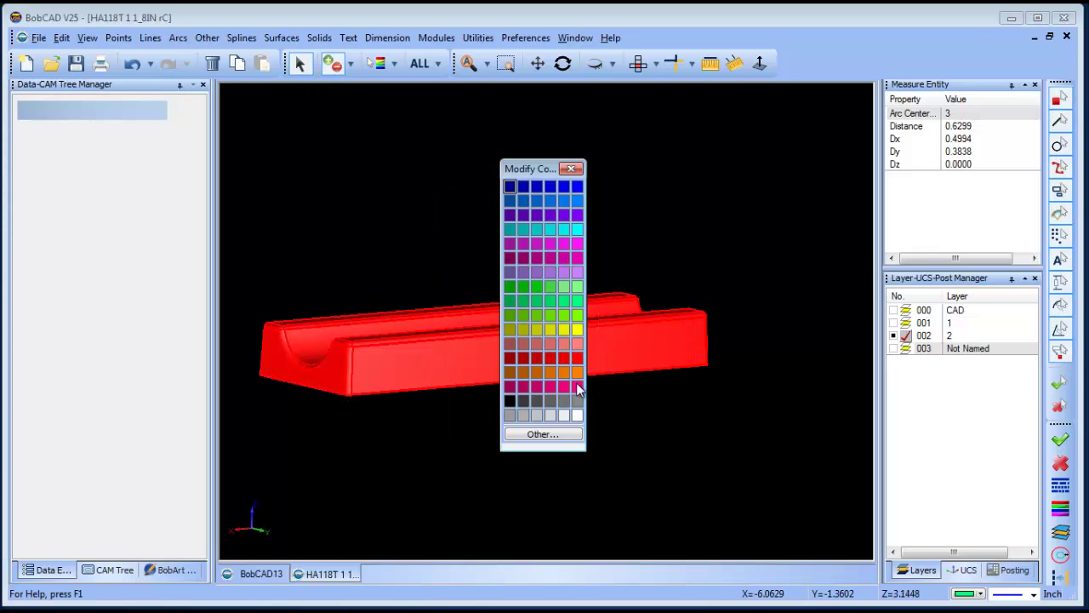
left_click(583, 309)
right_click(699, 208)
left_click(741, 236)
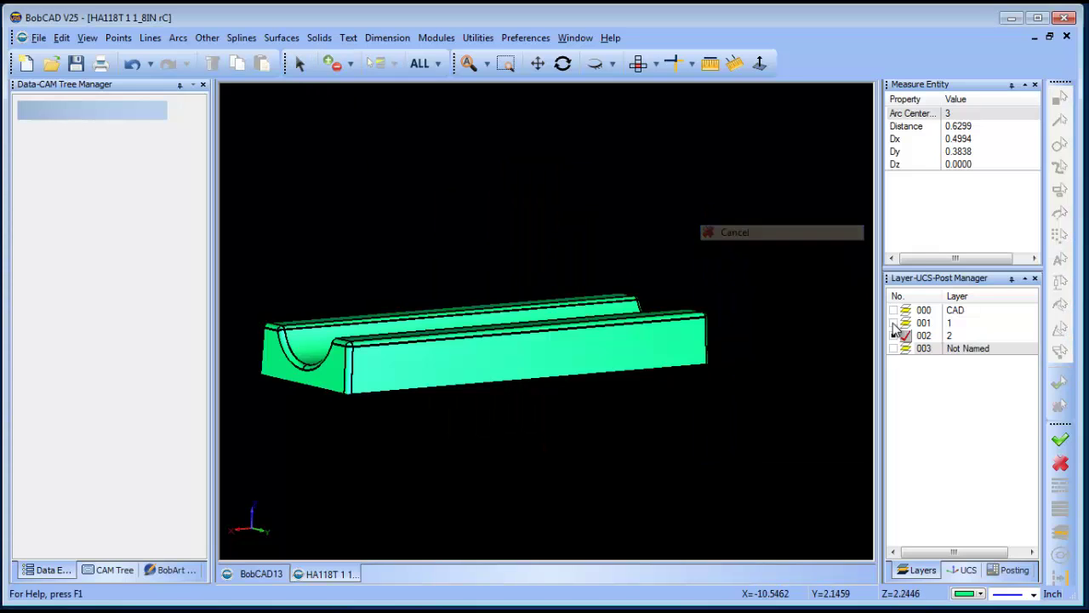
Step: Display layer 001 alongside layer 002 and examine both blocks together from above and at an angle
left_click(894, 322)
right_click(522, 203)
left_click(523, 232)
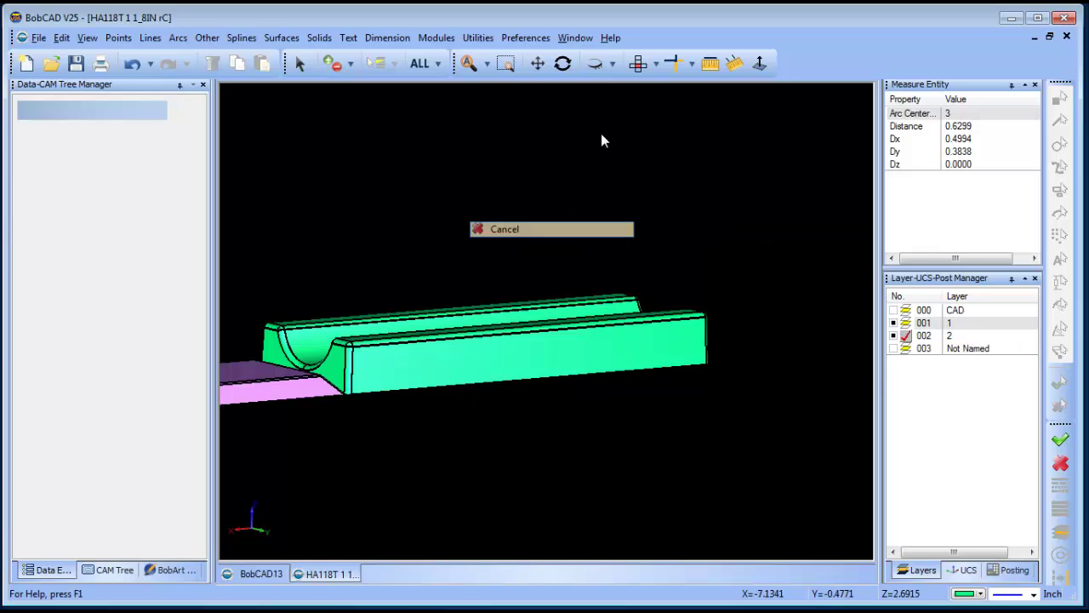
left_click(638, 63)
scroll(547, 168, "down", 3)
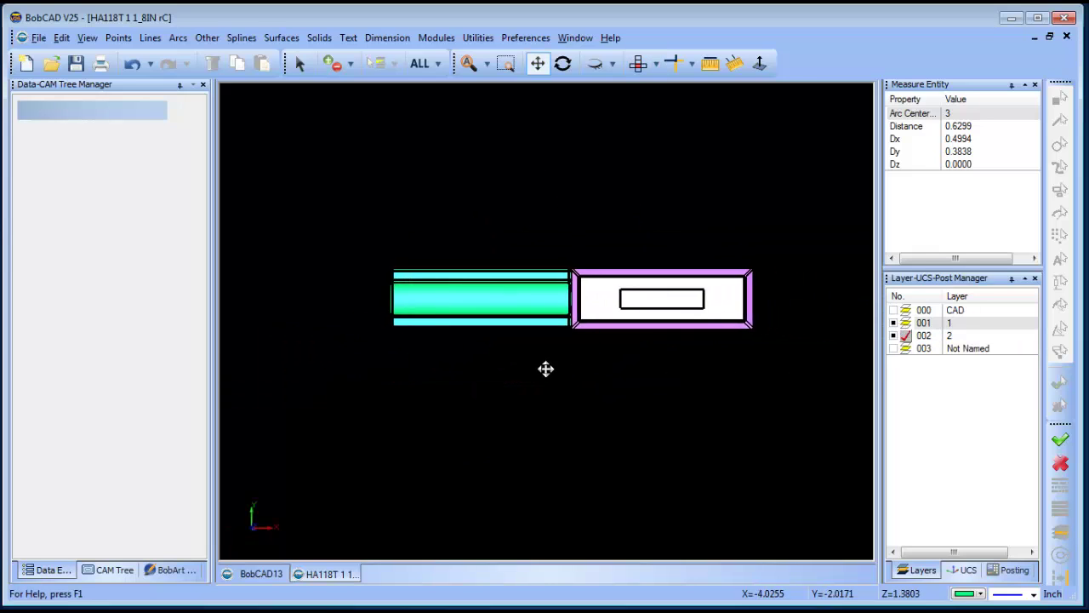
scroll(574, 212, "up", 2)
left_click(539, 64)
left_click_drag(586, 285, 584, 304)
left_click(562, 63)
left_click_drag(630, 243, 638, 387)
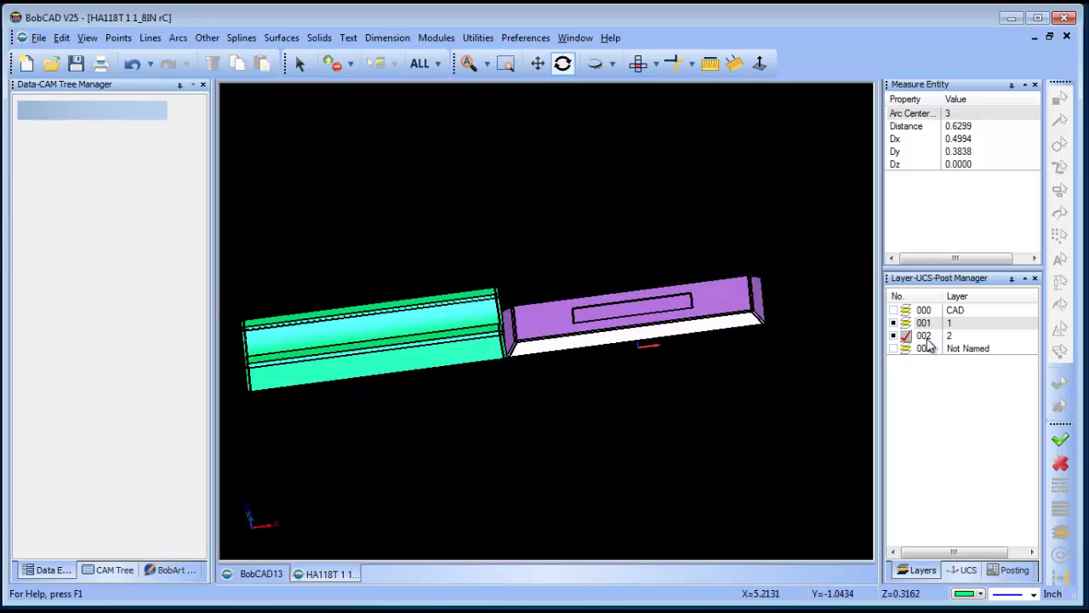